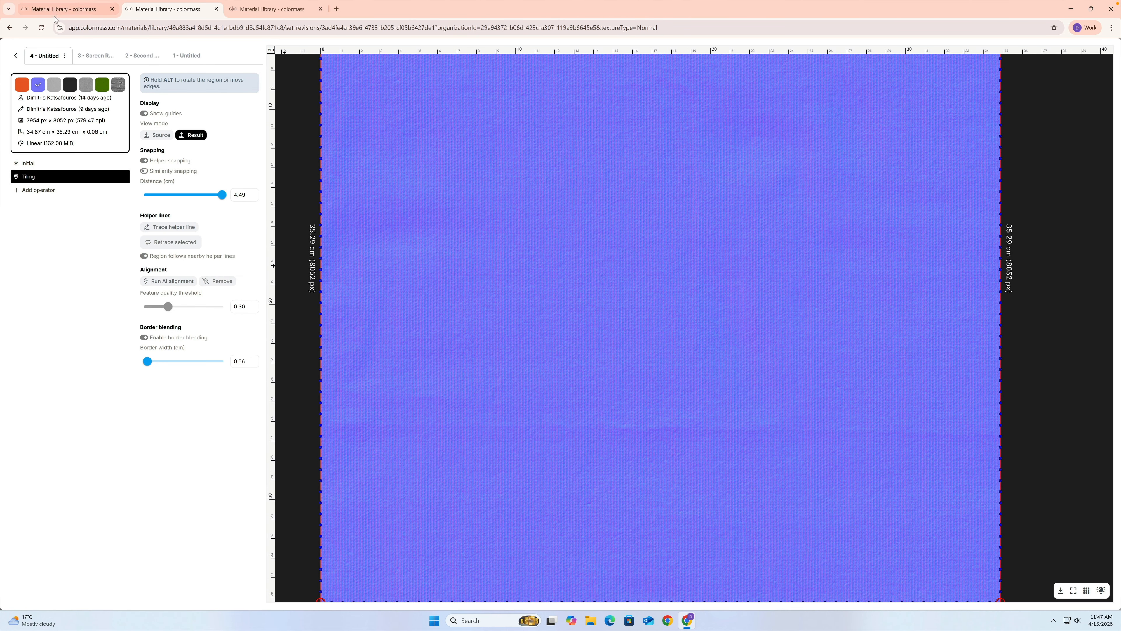
Switch to the brown patterned material and add a Gradient Removal operator applied to the normal map only
{"action": "left_click", "coordinate": [64, 9]}
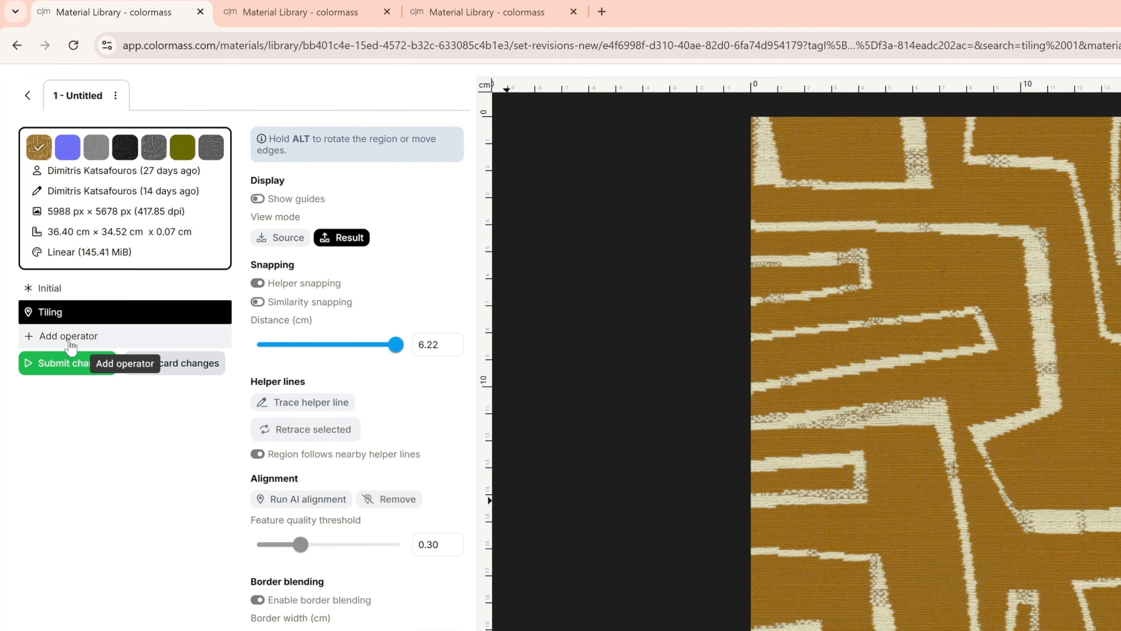
{"action": "left_click", "coordinate": [35, 191]}
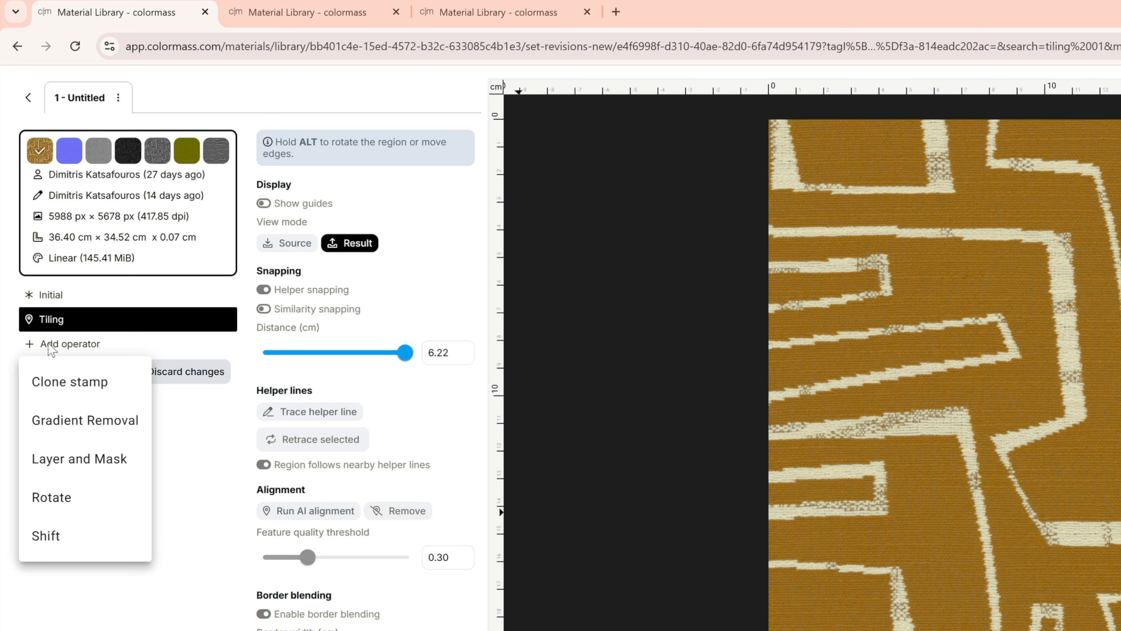
{"action": "left_click", "coordinate": [79, 422]}
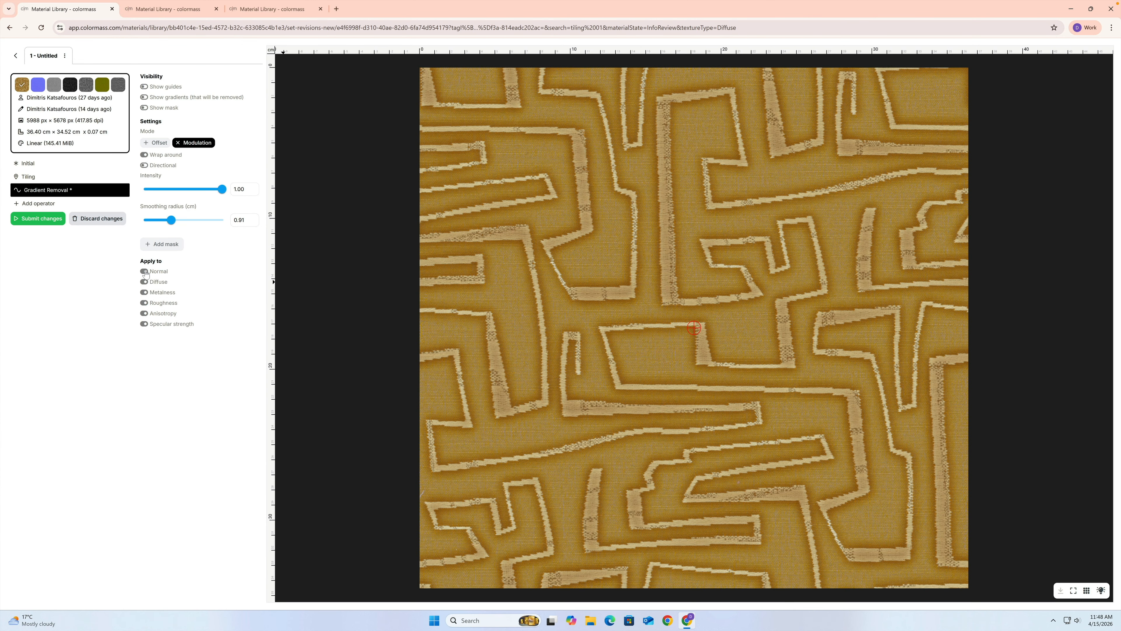
{"action": "left_click", "coordinate": [144, 303]}
{"action": "left_click", "coordinate": [144, 313]}
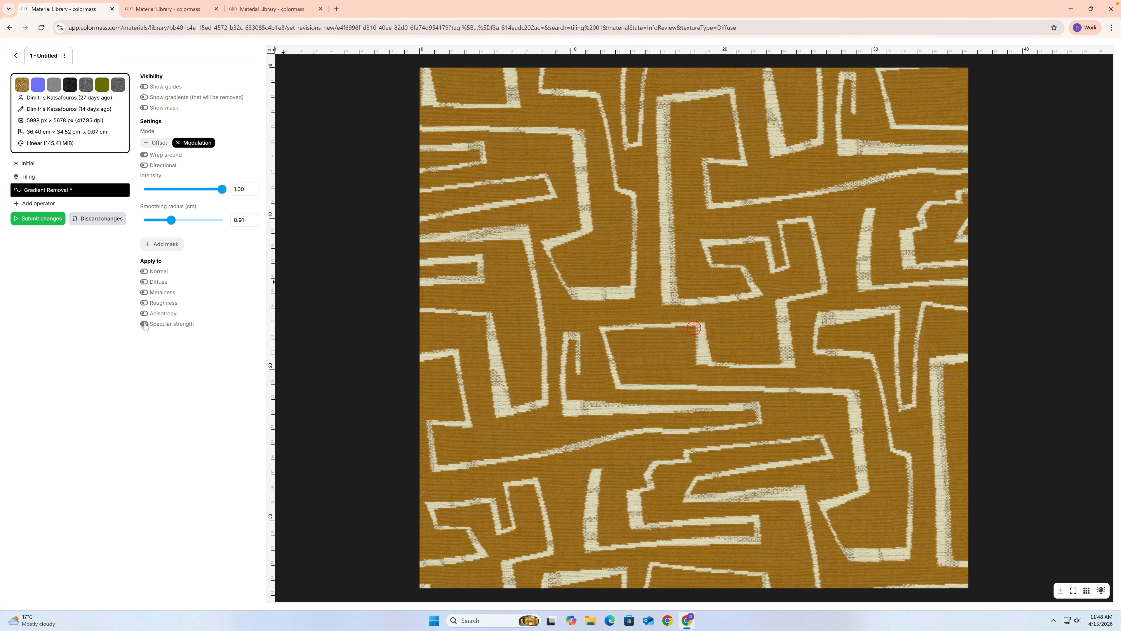
{"action": "left_click", "coordinate": [144, 325]}
Display the brown material's normal map and examine its surface for uneven gradients
{"action": "left_click", "coordinate": [39, 90]}
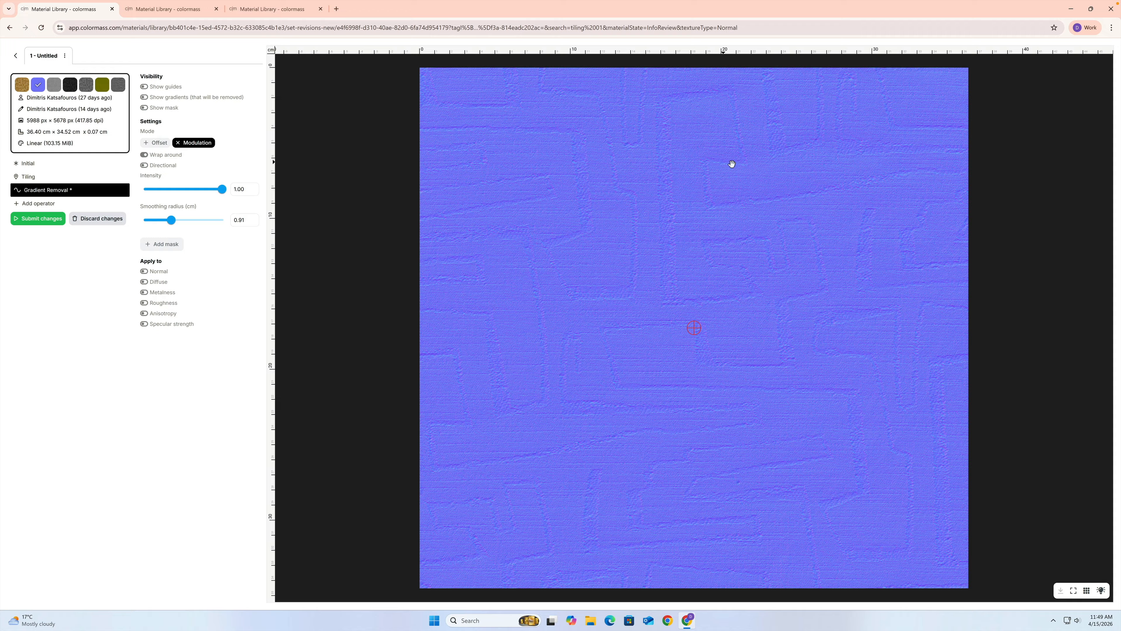
{"action": "scroll", "coordinate": [738, 129], "scroll_direction": "up", "scroll_amount": 2}
{"action": "scroll", "coordinate": [737, 129], "scroll_direction": "up", "scroll_amount": 1}
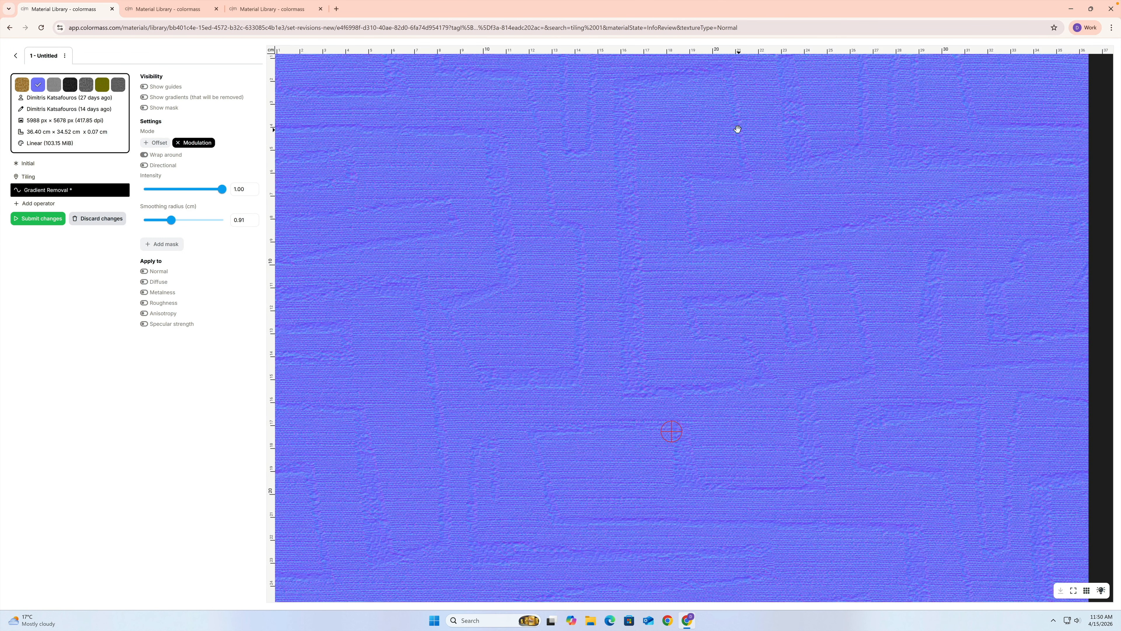
{"action": "scroll", "coordinate": [791, 137], "scroll_direction": "down", "scroll_amount": 1}
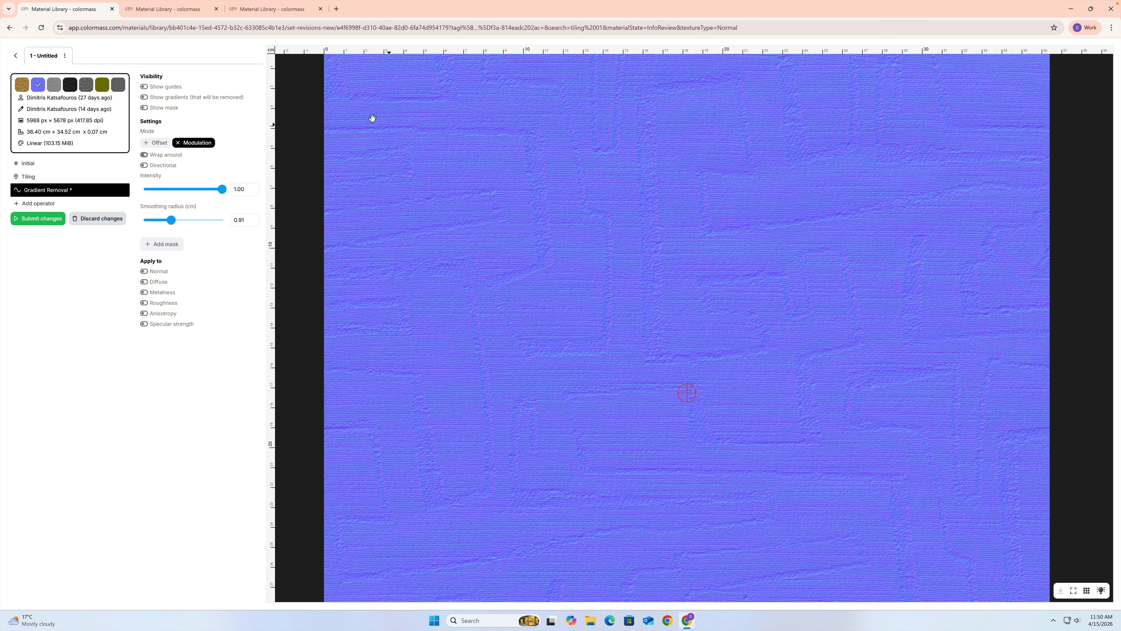
{"action": "left_click_drag", "start_coordinate": [310, 92], "coordinate": [309, 113]}
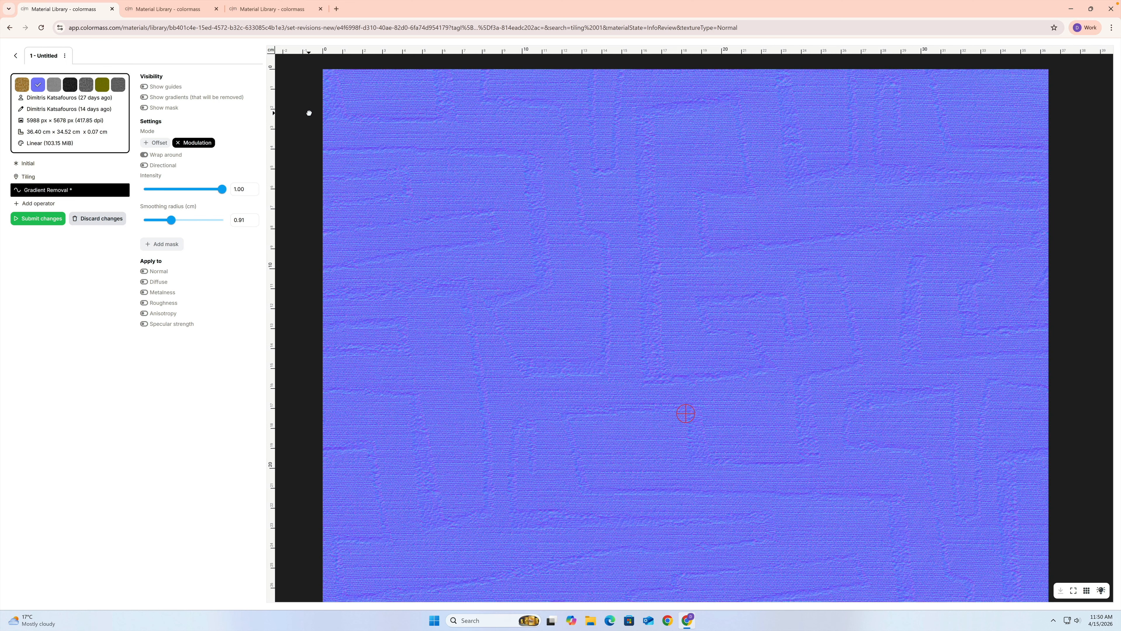
{"action": "scroll", "coordinate": [283, 200], "scroll_direction": "down", "scroll_amount": 3}
{"action": "left_click_drag", "start_coordinate": [283, 200], "coordinate": [359, 165]}
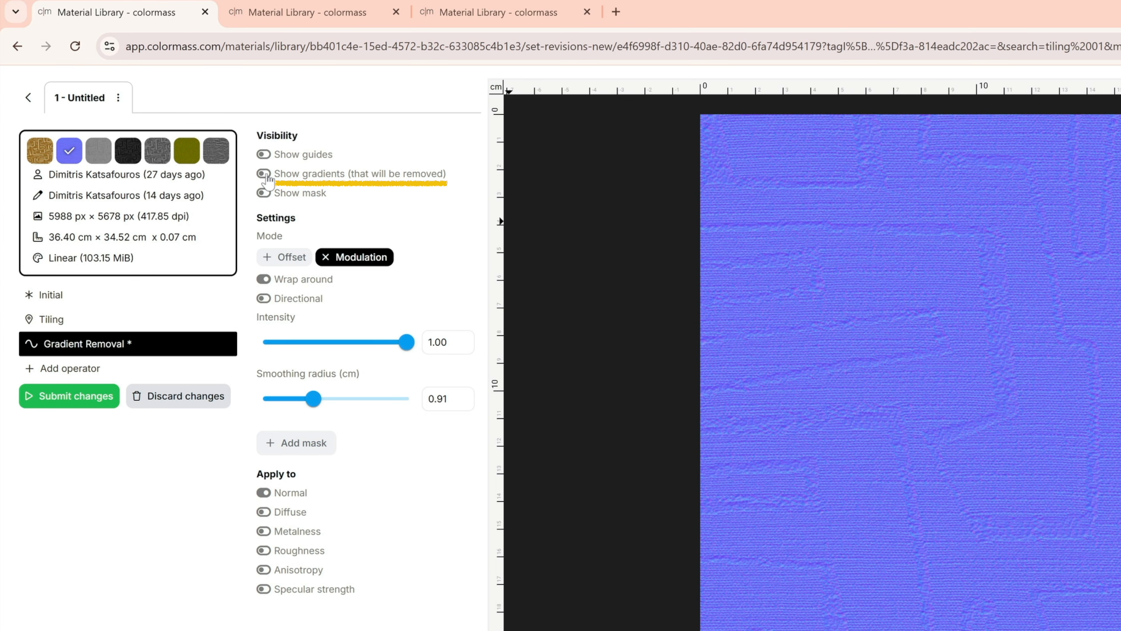
Show the gradients that will be removed and set the smoothing radius to 0.23 cm
{"action": "left_click", "coordinate": [268, 177]}
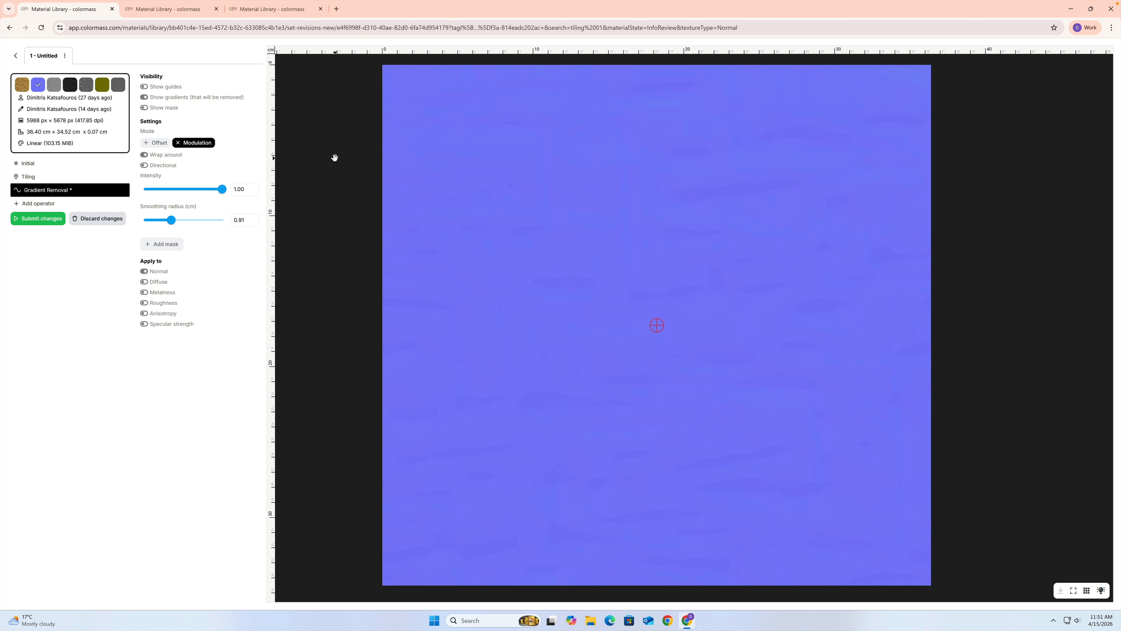
{"action": "scroll", "coordinate": [334, 157], "scroll_direction": "up", "scroll_amount": 1}
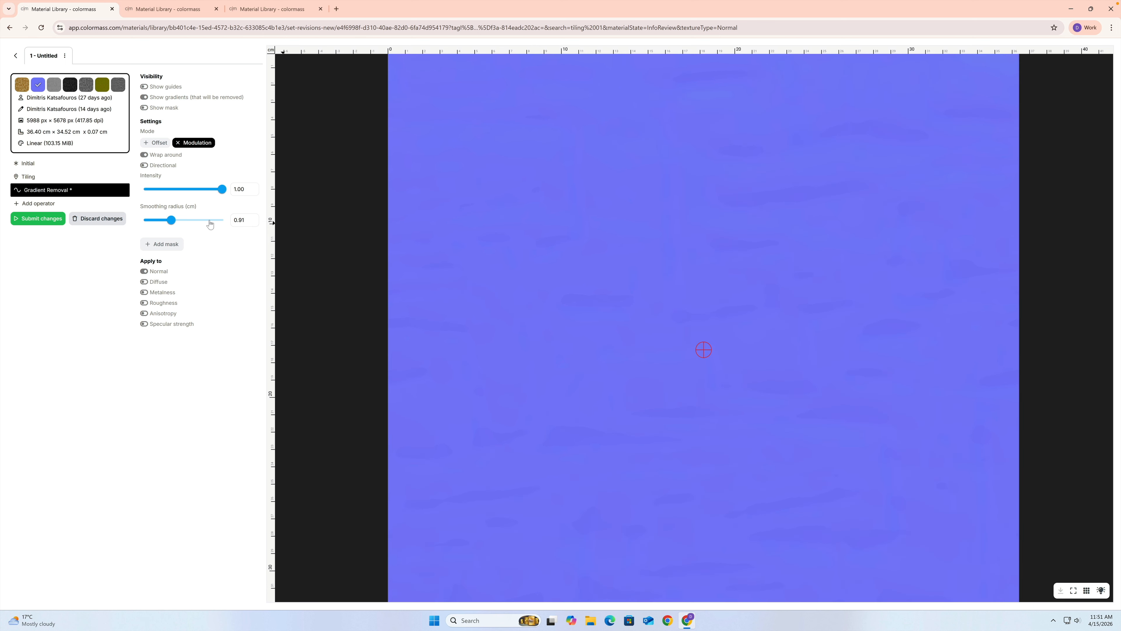
{"action": "left_click_drag", "start_coordinate": [171, 223], "coordinate": [161, 228]}
{"action": "scroll", "coordinate": [626, 195], "scroll_direction": "up", "scroll_amount": 1}
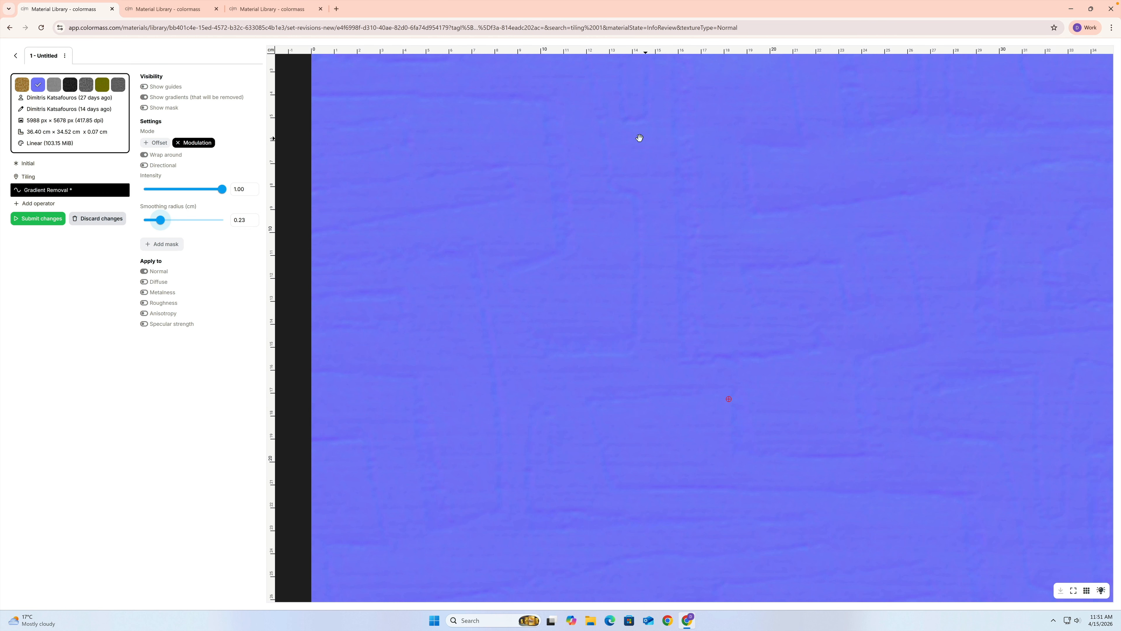
{"action": "scroll", "coordinate": [478, 186], "scroll_direction": "down", "scroll_amount": 1}
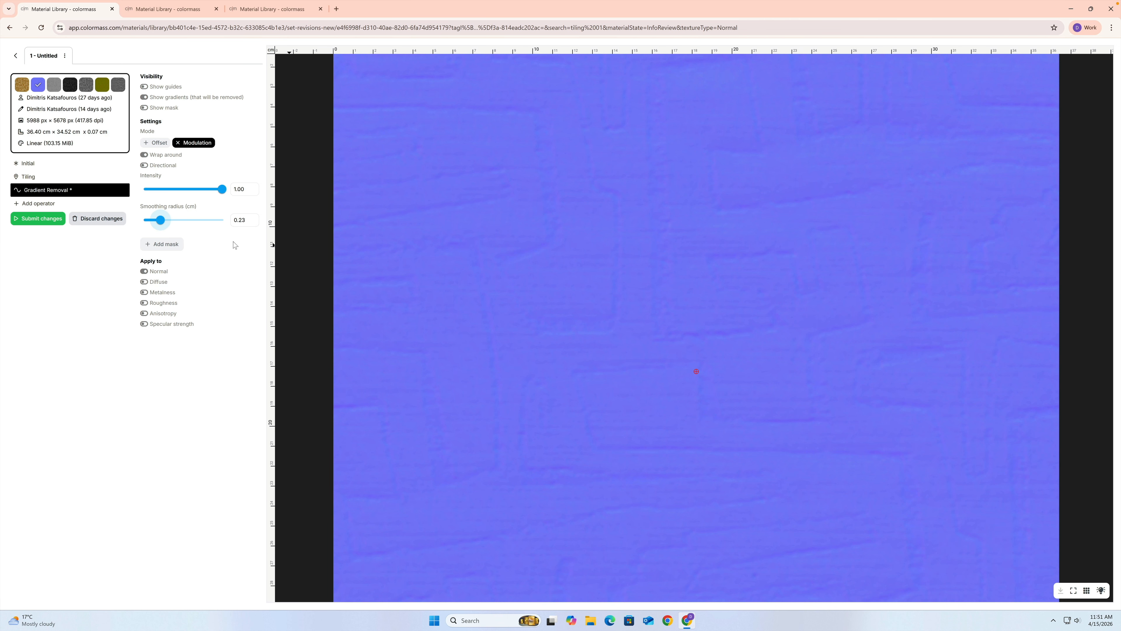
Set the smoothing radius to 0.03 cm and compare the normal map with the gradient removal disabled and enabled
{"action": "left_click_drag", "start_coordinate": [159, 221], "coordinate": [149, 222]}
{"action": "left_click", "coordinate": [143, 97]}
{"action": "scroll", "coordinate": [604, 168], "scroll_direction": "down", "scroll_amount": 1}
{"action": "scroll", "coordinate": [530, 172], "scroll_direction": "down", "scroll_amount": 1}
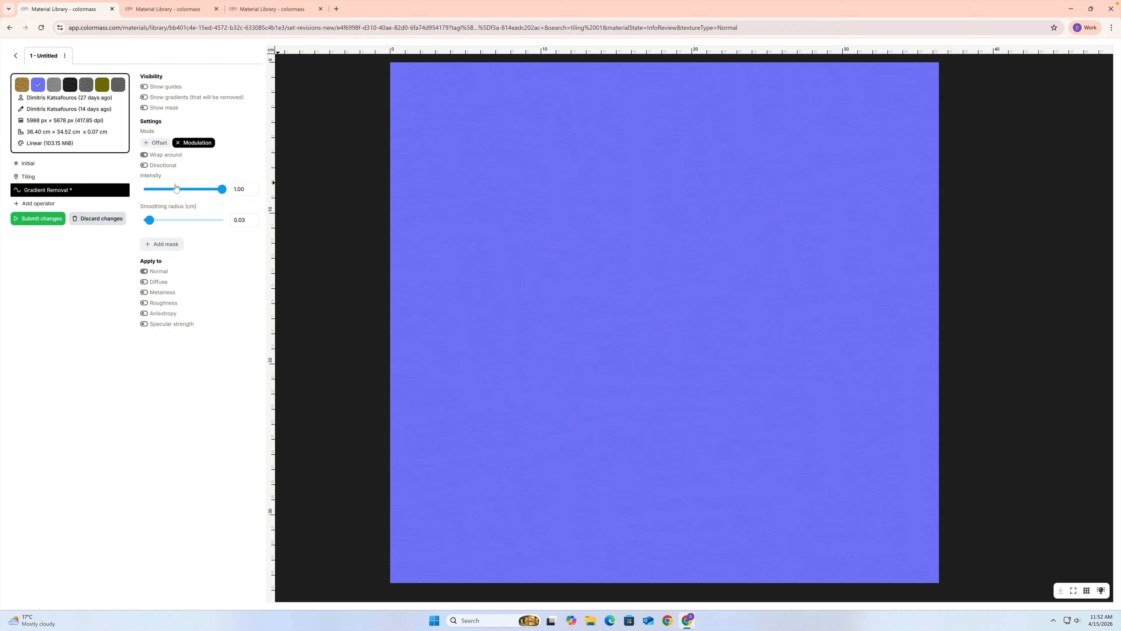
{"action": "left_click", "coordinate": [107, 190]}
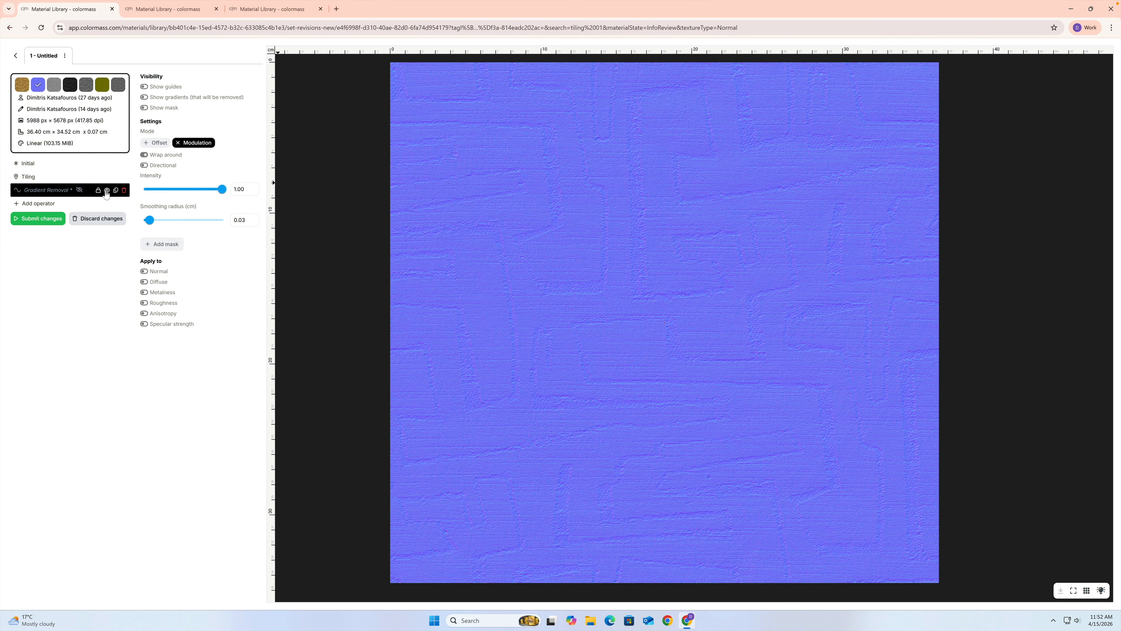
{"action": "left_click", "coordinate": [106, 191]}
Show the gradients again and try smoothing radii of 1.10 and 1.2 cm before setting the radius to 1 cm
{"action": "left_click", "coordinate": [144, 98]}
{"action": "left_click_drag", "start_coordinate": [149, 220], "coordinate": [172, 215]}
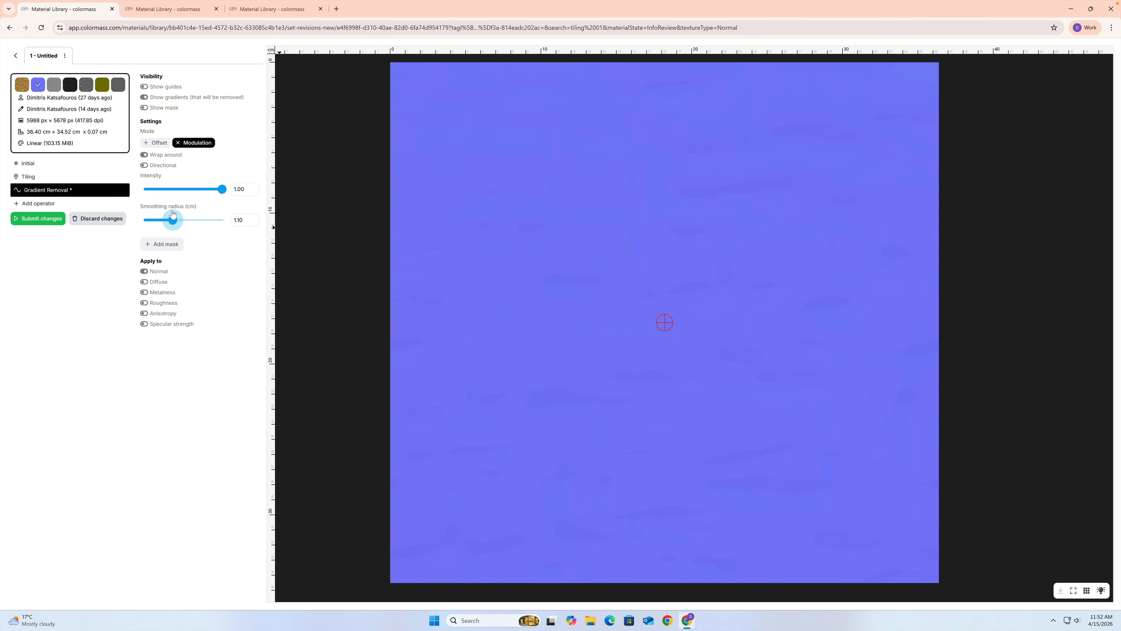
{"action": "left_click_drag", "start_coordinate": [245, 220], "coordinate": [225, 220]}
{"action": "type", "text": "1.2"}
{"action": "key", "text": "Return"}
{"action": "type", "text": "1"}
{"action": "key", "text": "Return"}
{"action": "left_click", "coordinate": [186, 389]}
Hide the gradient display and compare the brown material's normal map without and with the Gradient Removal operator
{"action": "left_click", "coordinate": [144, 97]}
{"action": "left_click", "coordinate": [106, 190]}
{"action": "left_click", "coordinate": [106, 190]}
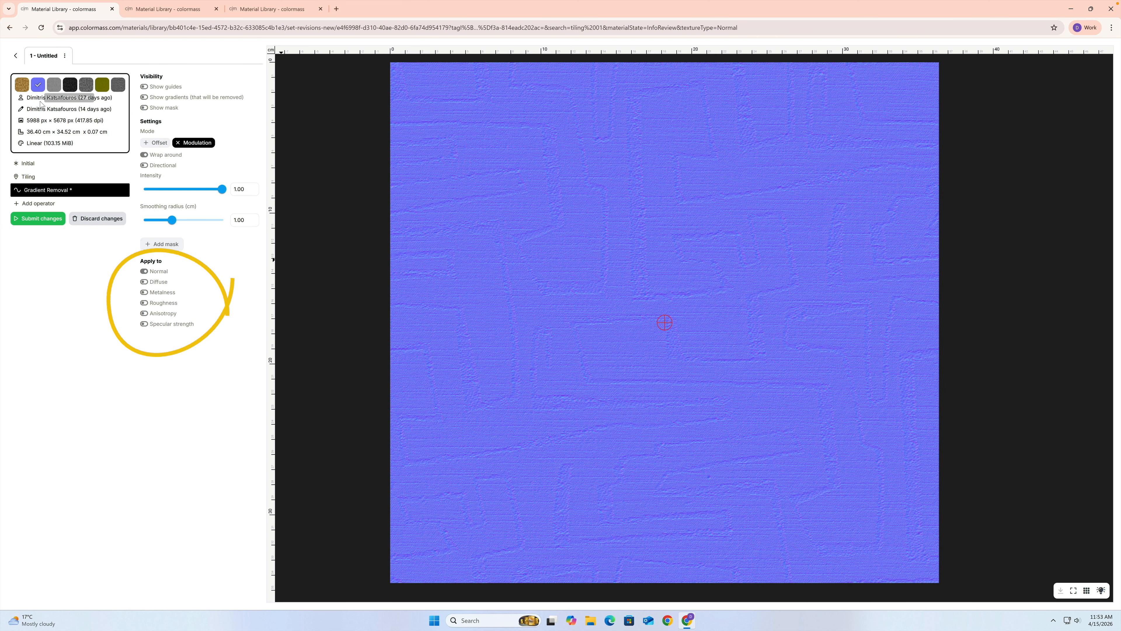
Try the gradient removal on the diffuse map, turn it off for that map, and view the metalness map
{"action": "left_click", "coordinate": [23, 85]}
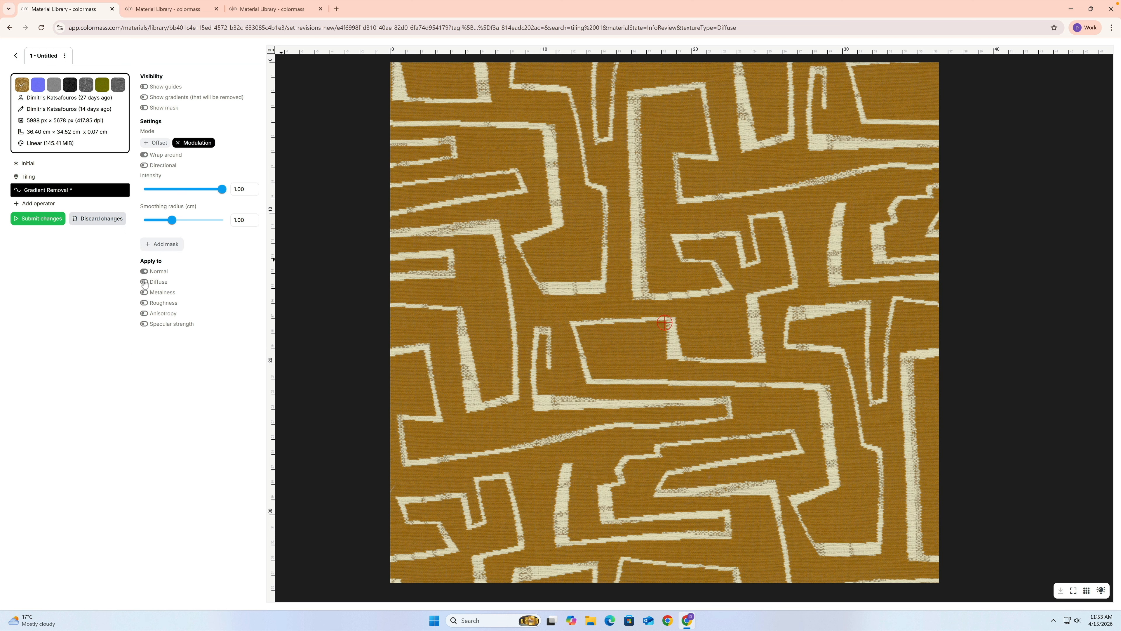
{"action": "left_click", "coordinate": [144, 282]}
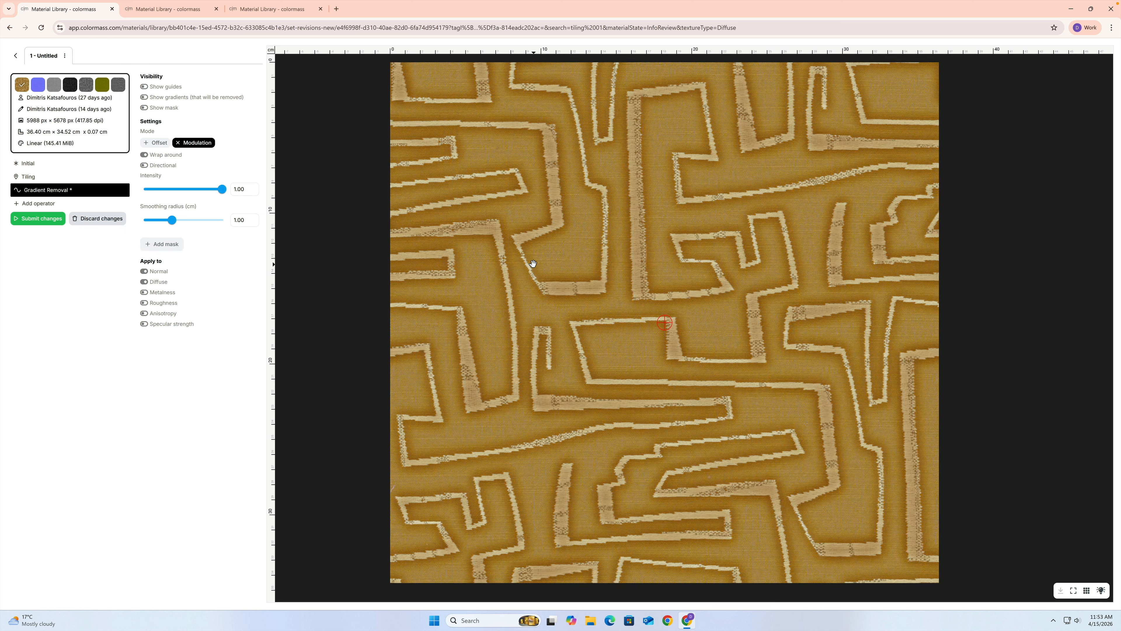
{"action": "left_click", "coordinate": [144, 282]}
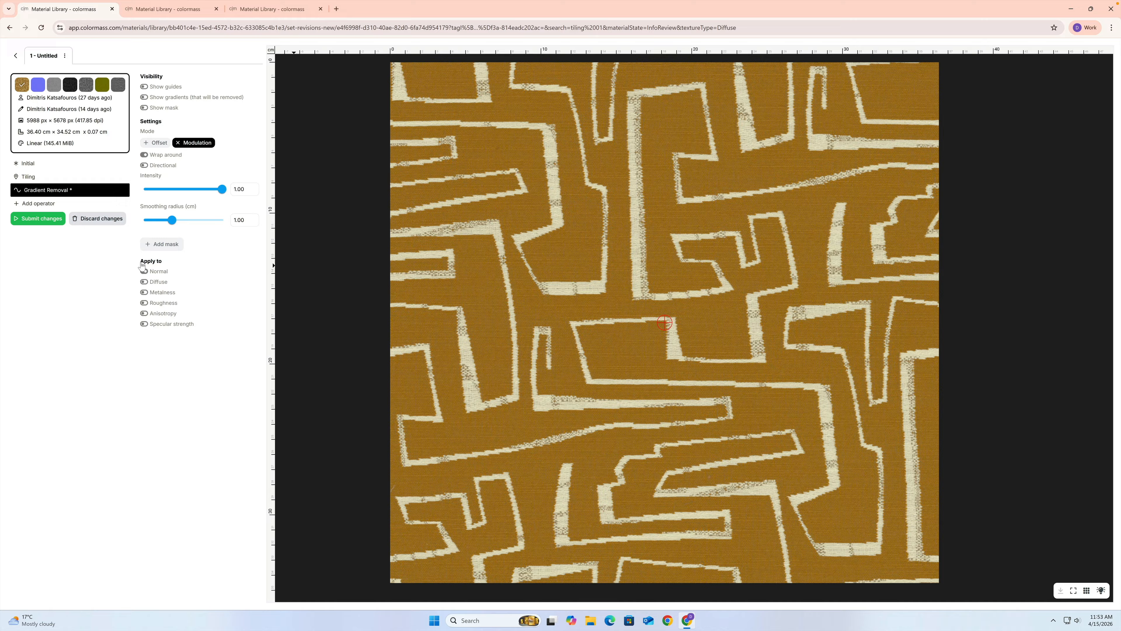
{"action": "left_click", "coordinate": [71, 84]}
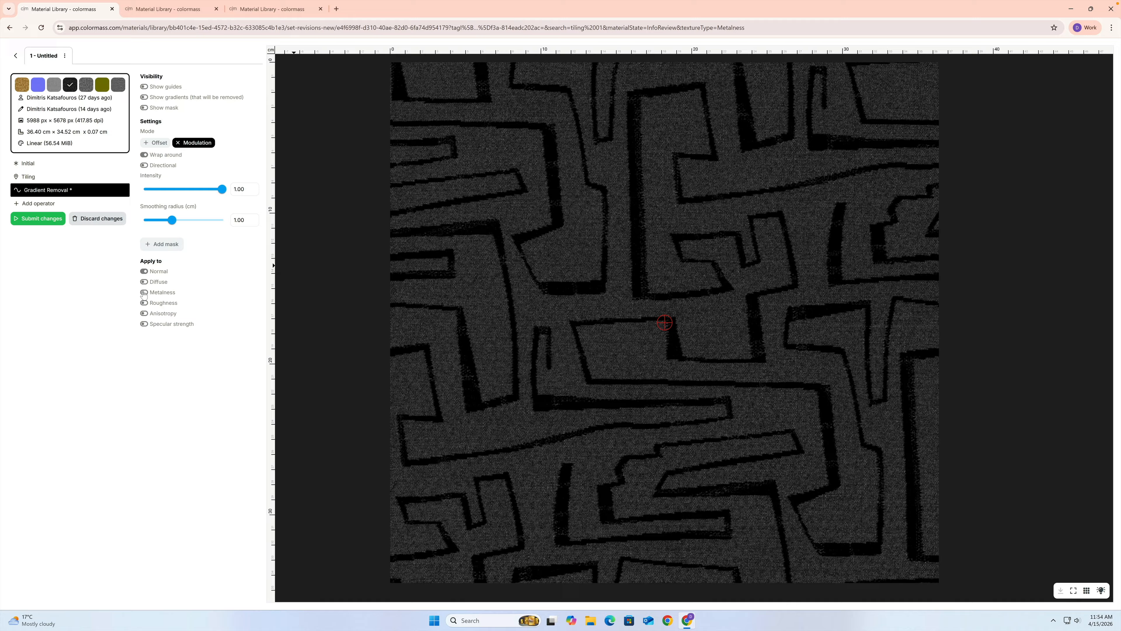
Switch to the orange ribbed material and add a Gradient Removal operator applied to its normal map only
{"action": "left_click", "coordinate": [162, 10]}
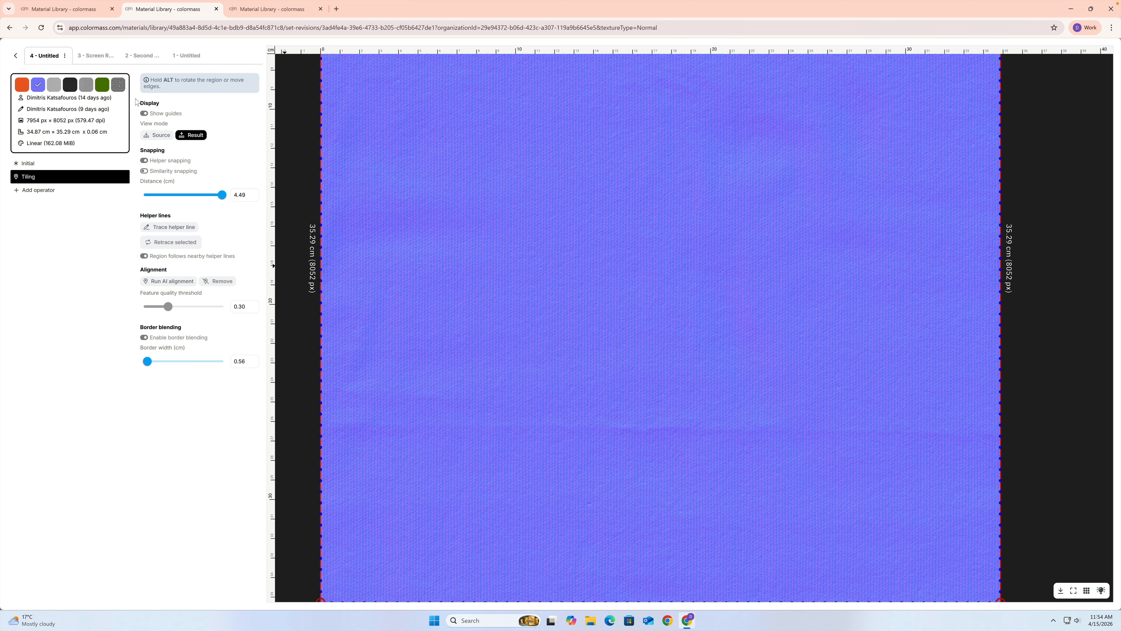
{"action": "scroll", "coordinate": [508, 171], "scroll_direction": "down", "scroll_amount": 1}
{"action": "left_click_drag", "start_coordinate": [975, 156], "coordinate": [1006, 207]}
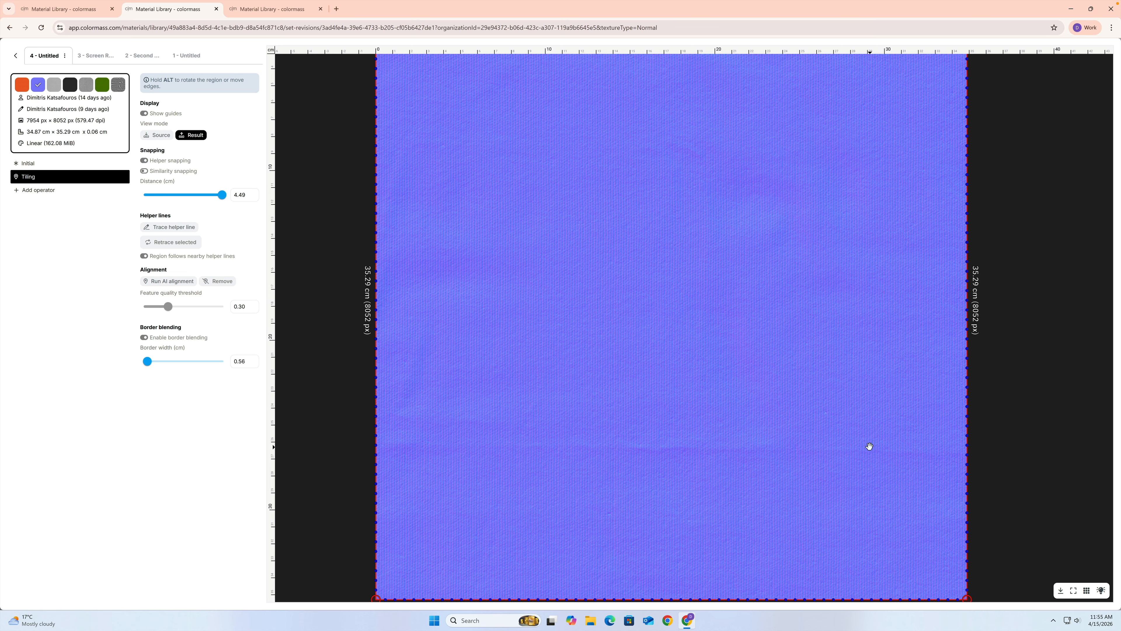
{"action": "left_click", "coordinate": [62, 189]}
{"action": "left_click", "coordinate": [57, 230]}
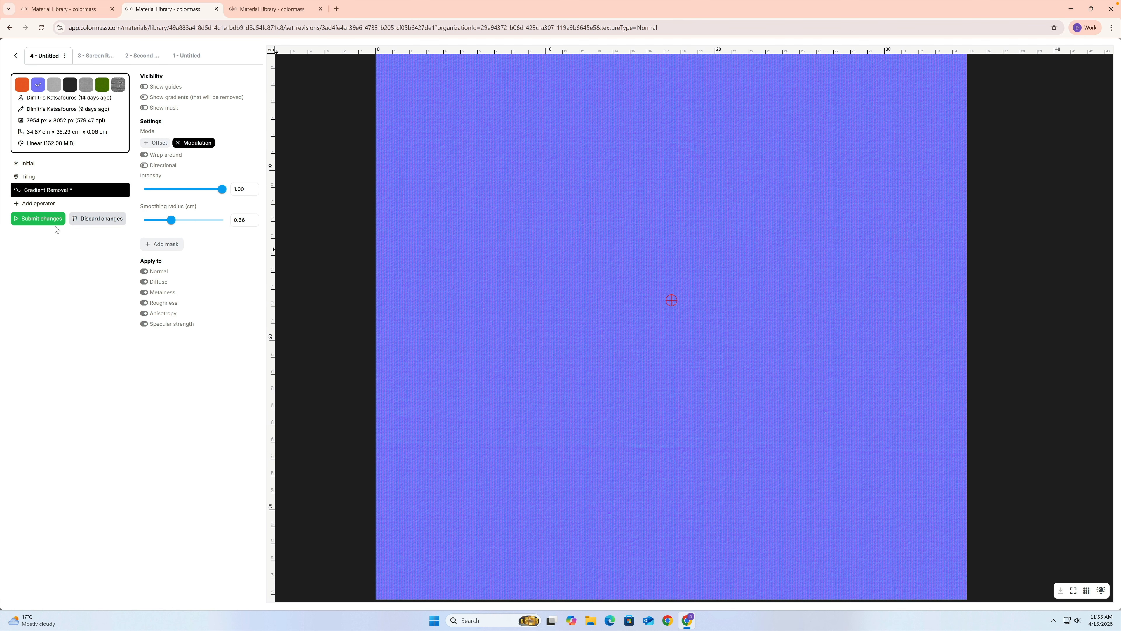
{"action": "left_click", "coordinate": [144, 282]}
{"action": "left_click", "coordinate": [144, 292]}
{"action": "left_click", "coordinate": [144, 302]}
{"action": "left_click", "coordinate": [144, 313]}
Show the gradients of the orange material's normal map and set the smoothing radius to 1 cm
{"action": "left_click_drag", "start_coordinate": [346, 328], "coordinate": [279, 259]}
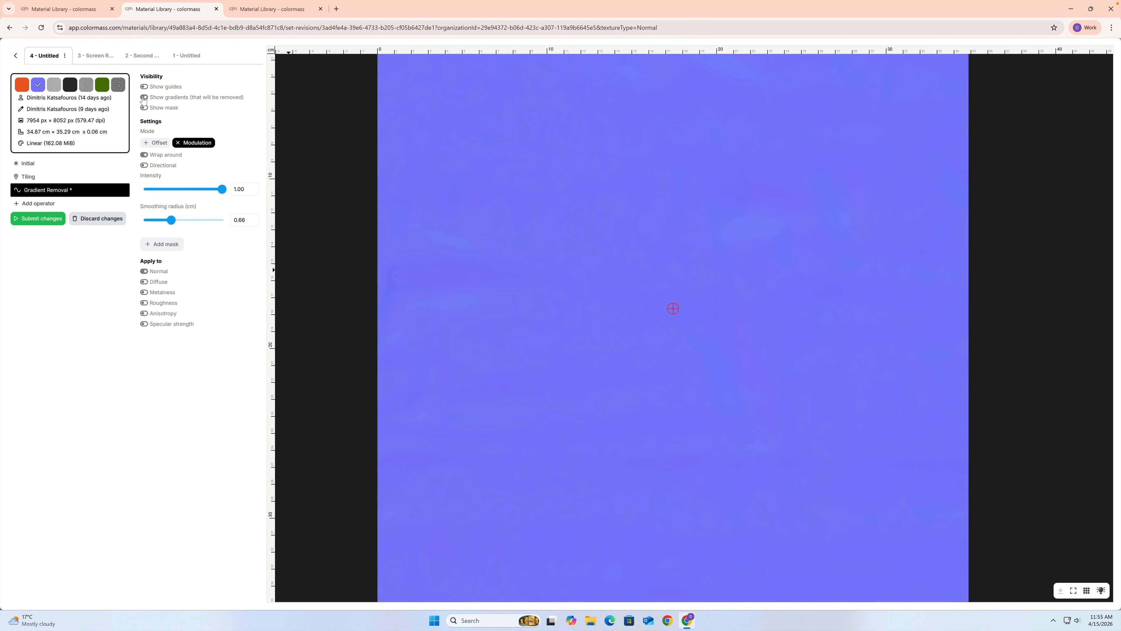
{"action": "scroll", "coordinate": [377, 266], "scroll_direction": "up", "scroll_amount": 1}
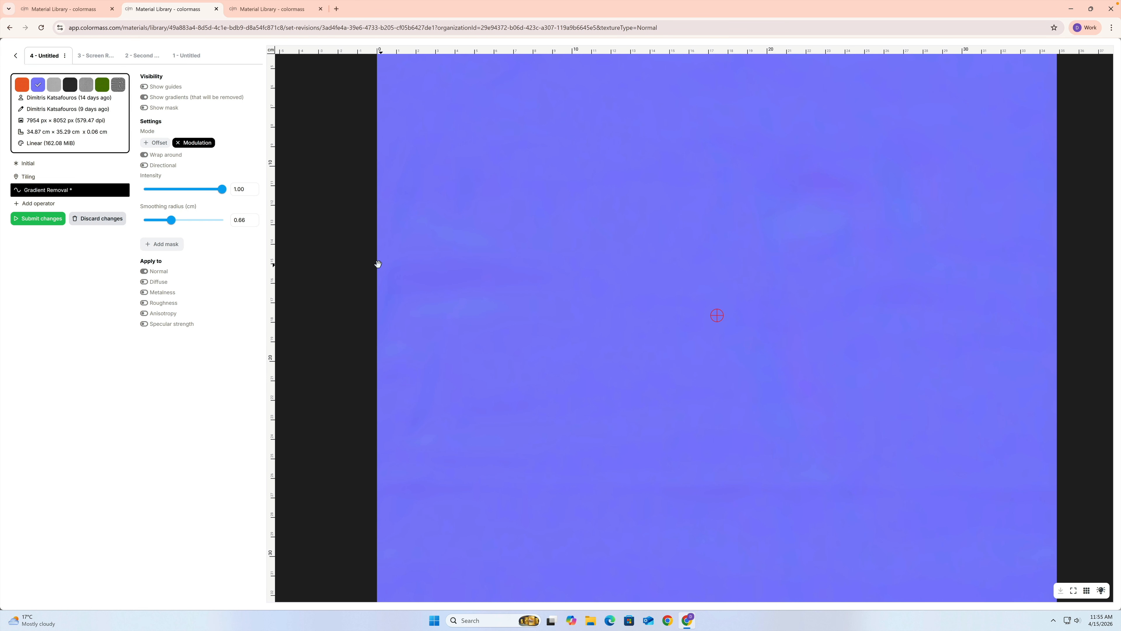
{"action": "left_click_drag", "start_coordinate": [335, 265], "coordinate": [313, 279]}
{"action": "left_click_drag", "start_coordinate": [247, 220], "coordinate": [218, 219]}
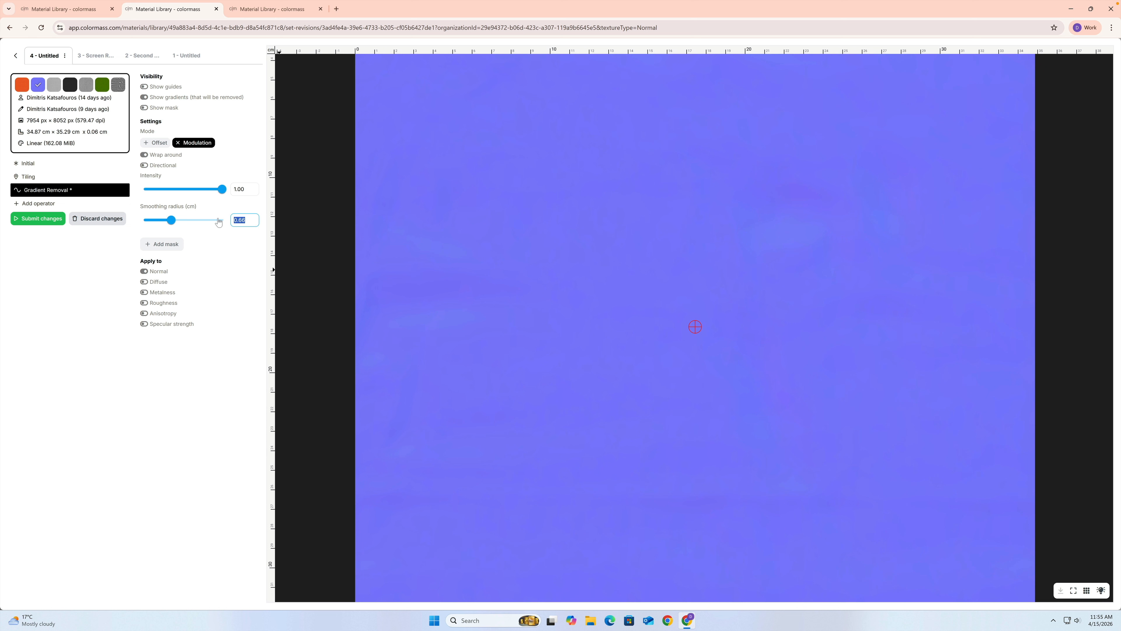
{"action": "type", "text": "1"}
{"action": "scroll", "coordinate": [367, 280], "scroll_direction": "down", "scroll_amount": 3}
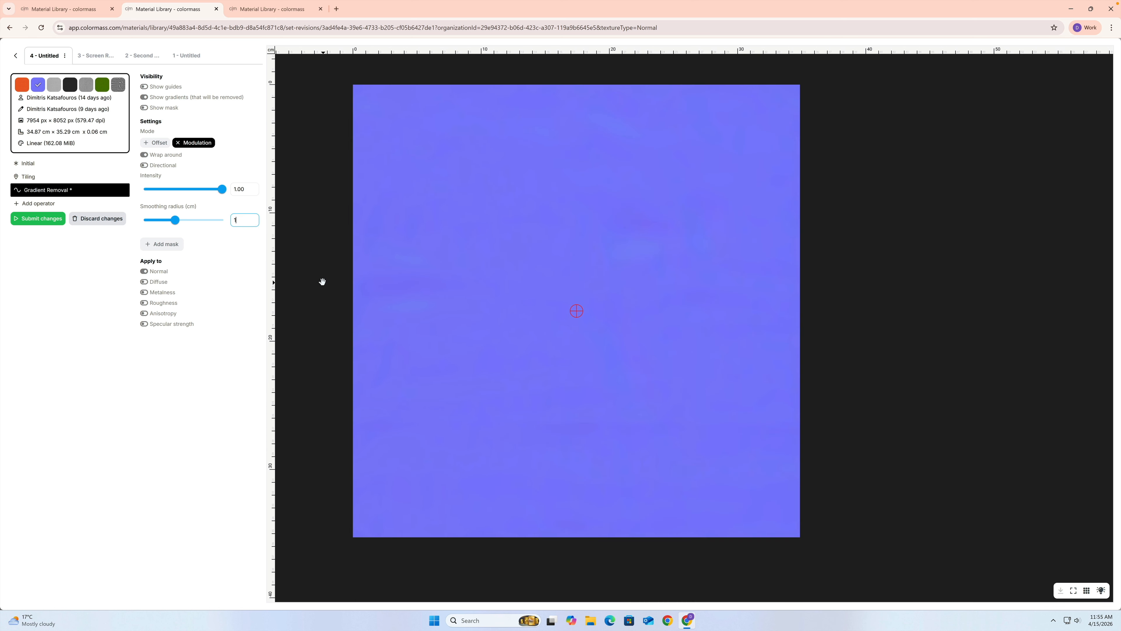
Lower the smoothing radius to 0.5 cm and further to 0.40 cm to compare the detected gradients
{"action": "left_click_drag", "start_coordinate": [331, 292], "coordinate": [351, 299]}
{"action": "left_click_drag", "start_coordinate": [250, 221], "coordinate": [205, 220]}
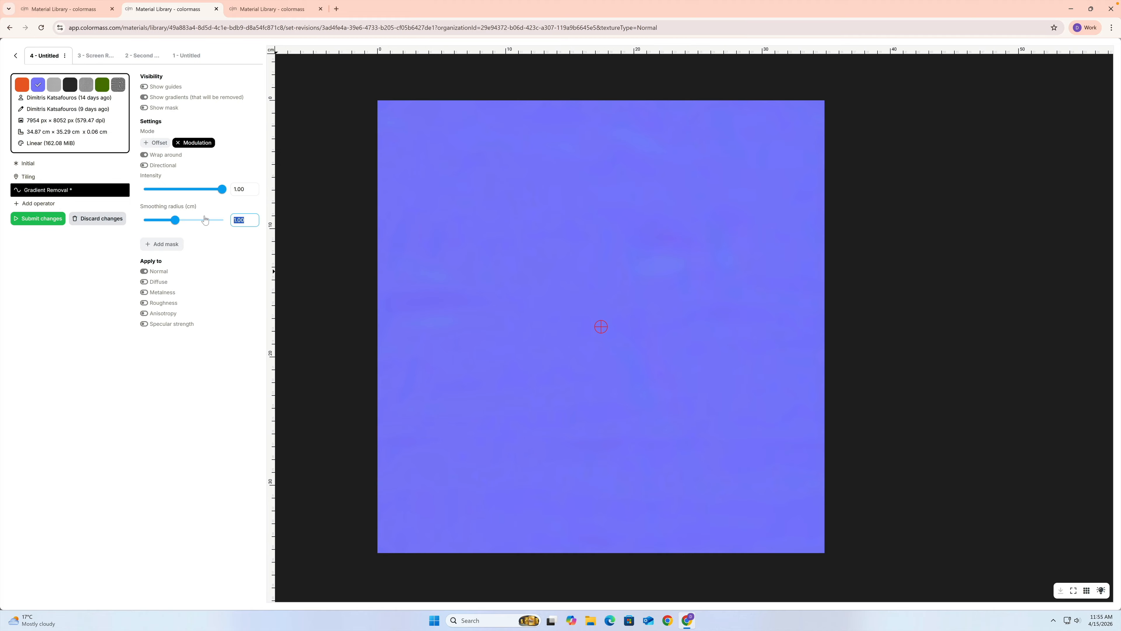
{"action": "type", "text": ".5"}
{"action": "key", "text": "Return"}
{"action": "left_click", "coordinate": [329, 197]}
{"action": "scroll", "coordinate": [581, 180], "scroll_direction": "up", "scroll_amount": 2}
Set the Gradient Removal smoothing radius to 0.60 cm
{"action": "left_click", "coordinate": [254, 224]}
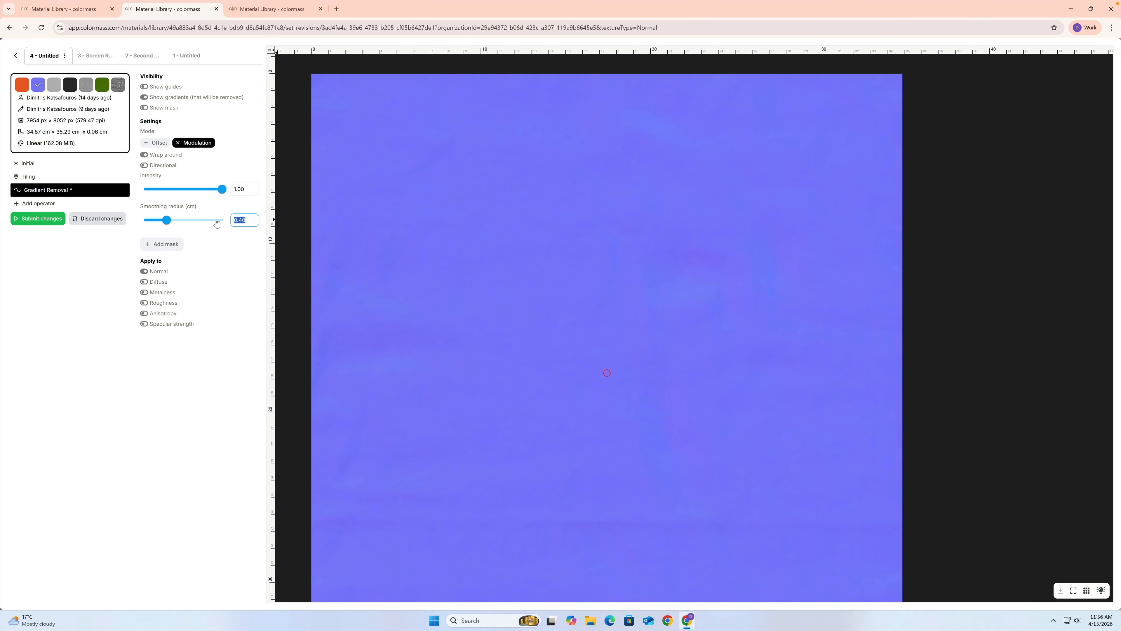
{"action": "type", "text": ".6"}
{"action": "scroll", "coordinate": [938, 259], "scroll_direction": "down", "scroll_amount": 1}
{"action": "left_click", "coordinate": [947, 263]}
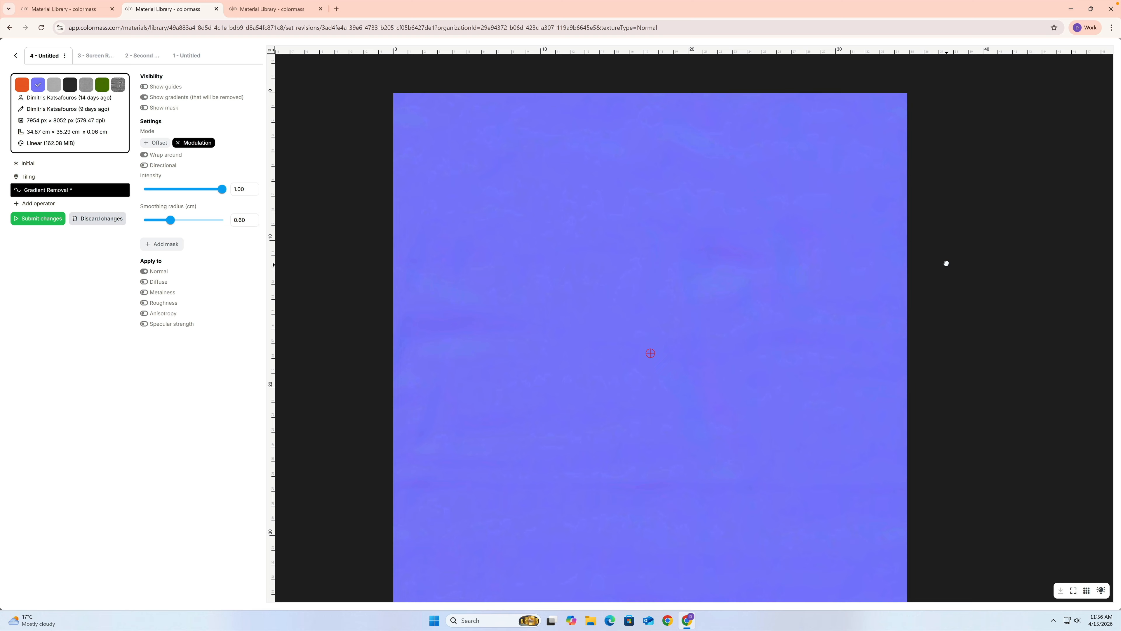
{"action": "left_click_drag", "start_coordinate": [946, 263], "coordinate": [946, 240]}
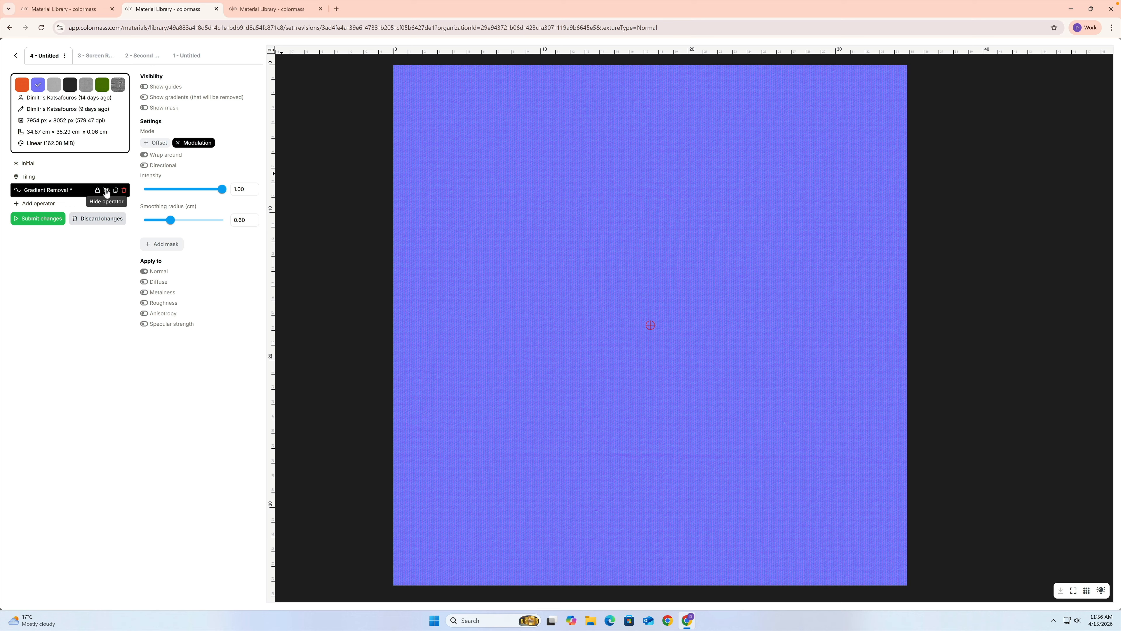
Disable and re-enable the Gradient Removal operator repeatedly to compare the ribbed normal map before and after
{"action": "left_click", "coordinate": [106, 191]}
{"action": "left_click", "coordinate": [107, 191]}
{"action": "left_click", "coordinate": [106, 191]}
{"action": "left_click", "coordinate": [107, 190]}
Add a second Gradient Removal operator limited to the normal map and give it a mask
{"action": "left_click", "coordinate": [39, 203]}
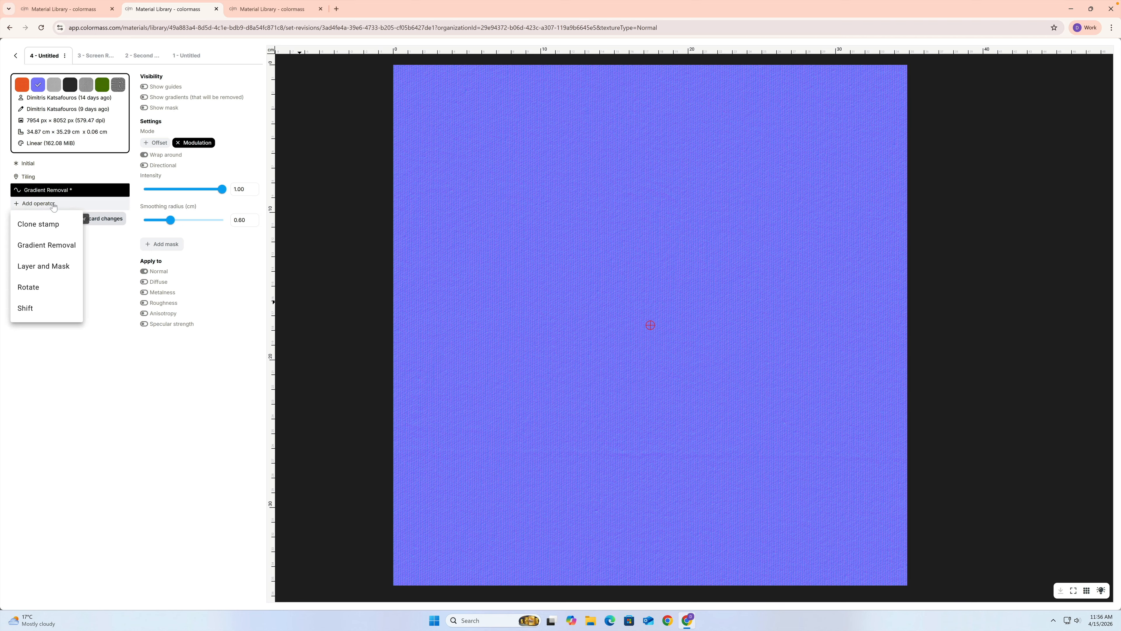
{"action": "left_click", "coordinate": [55, 244]}
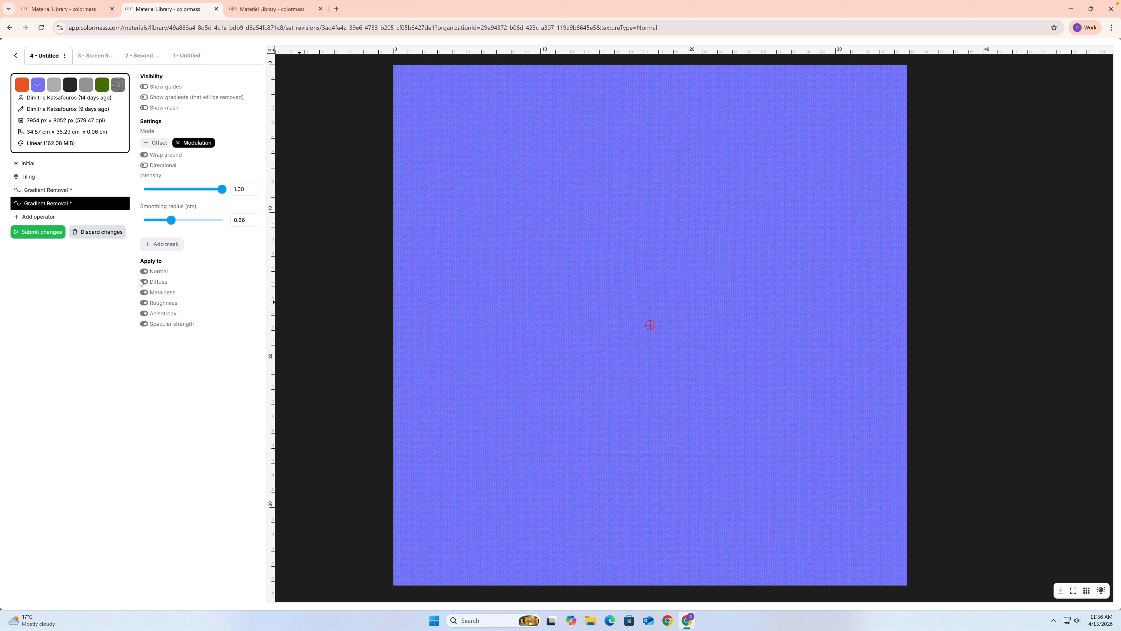
{"action": "left_click", "coordinate": [144, 282]}
{"action": "left_click", "coordinate": [144, 293]}
{"action": "left_click", "coordinate": [144, 304]}
{"action": "left_click", "coordinate": [143, 314]}
{"action": "left_click", "coordinate": [144, 324]}
{"action": "left_click", "coordinate": [165, 246]}
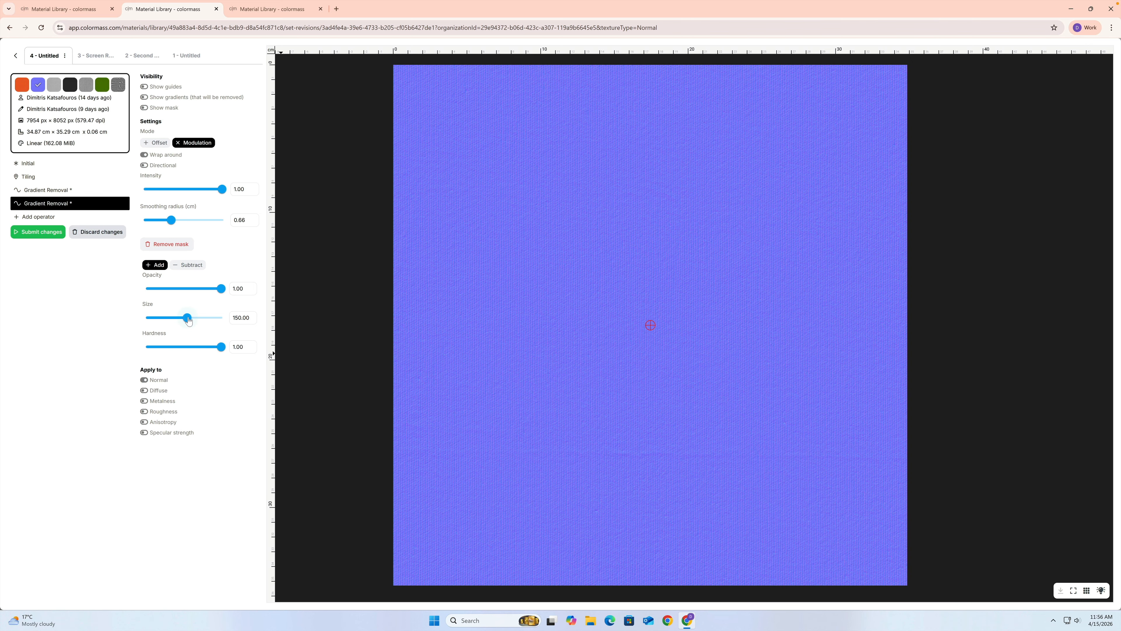
Paint the mask along the horizontal crease in the lower part of the normal map, using brush hardness 0.24 and size 193.12
{"action": "mouse_move", "coordinate": [186, 318]}
{"action": "left_mouse_down"}
{"action": "mouse_move", "coordinate": [201, 347]}
{"action": "mouse_move", "coordinate": [165, 350]}
{"action": "mouse_move", "coordinate": [199, 322]}
{"action": "left_mouse_up"}
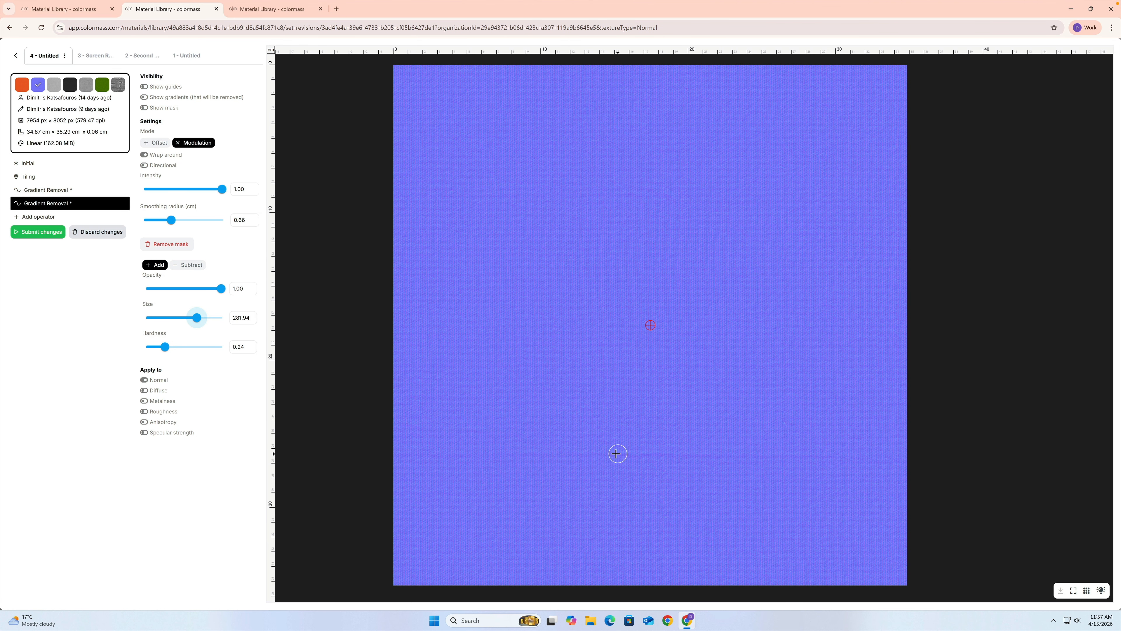
{"action": "left_click_drag", "start_coordinate": [197, 318], "coordinate": [189, 318]}
{"action": "scroll", "coordinate": [331, 397], "scroll_direction": "up", "scroll_amount": 1}
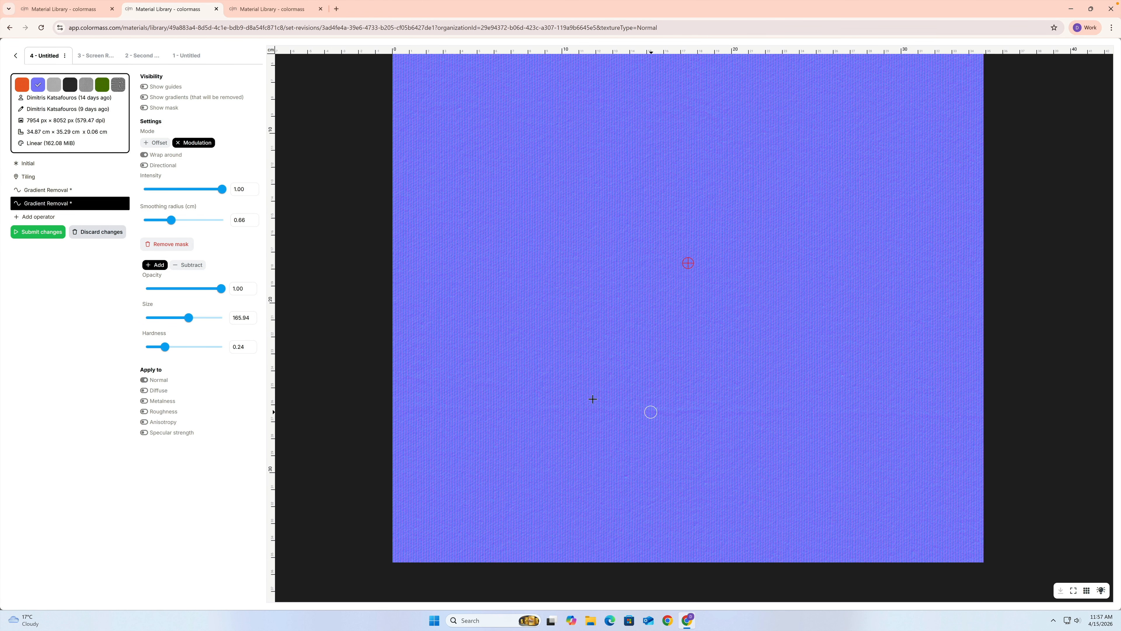
{"action": "left_click_drag", "start_coordinate": [190, 318], "coordinate": [191, 319]}
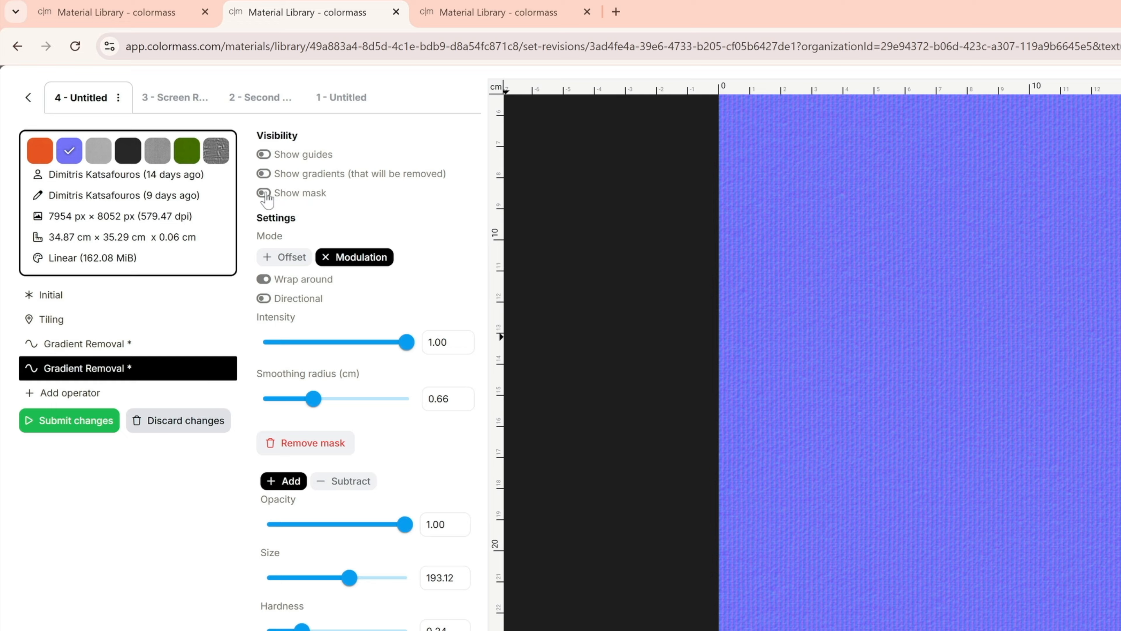
Display the painted mask to check its strokes, and hide it again
{"action": "left_click", "coordinate": [264, 193]}
{"action": "left_click", "coordinate": [265, 194]}
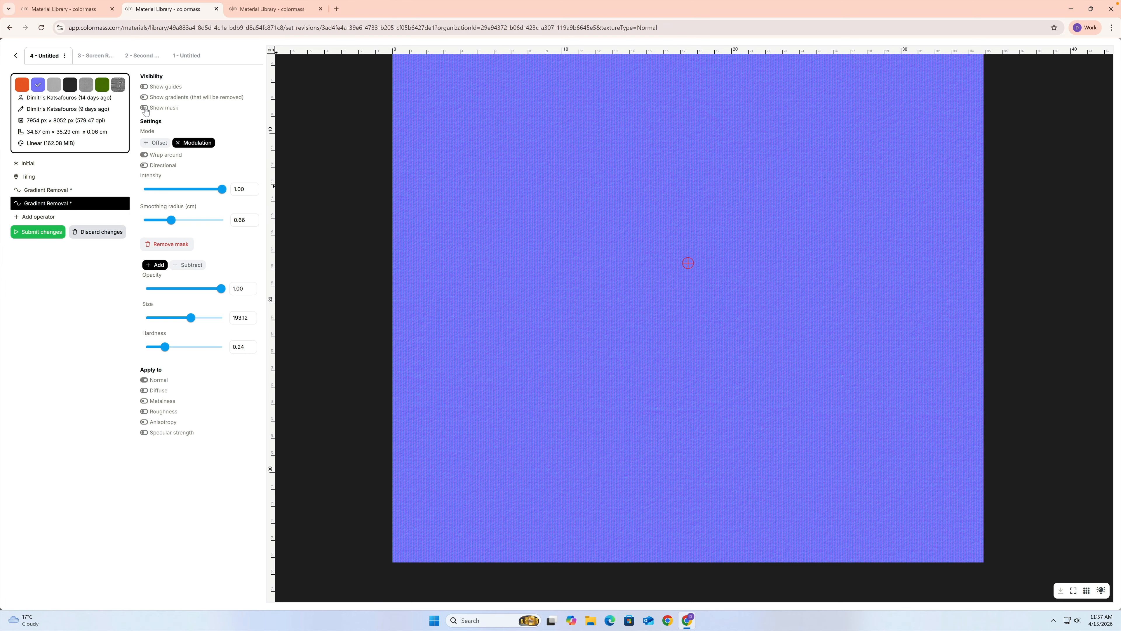
{"action": "left_click", "coordinate": [144, 107]}
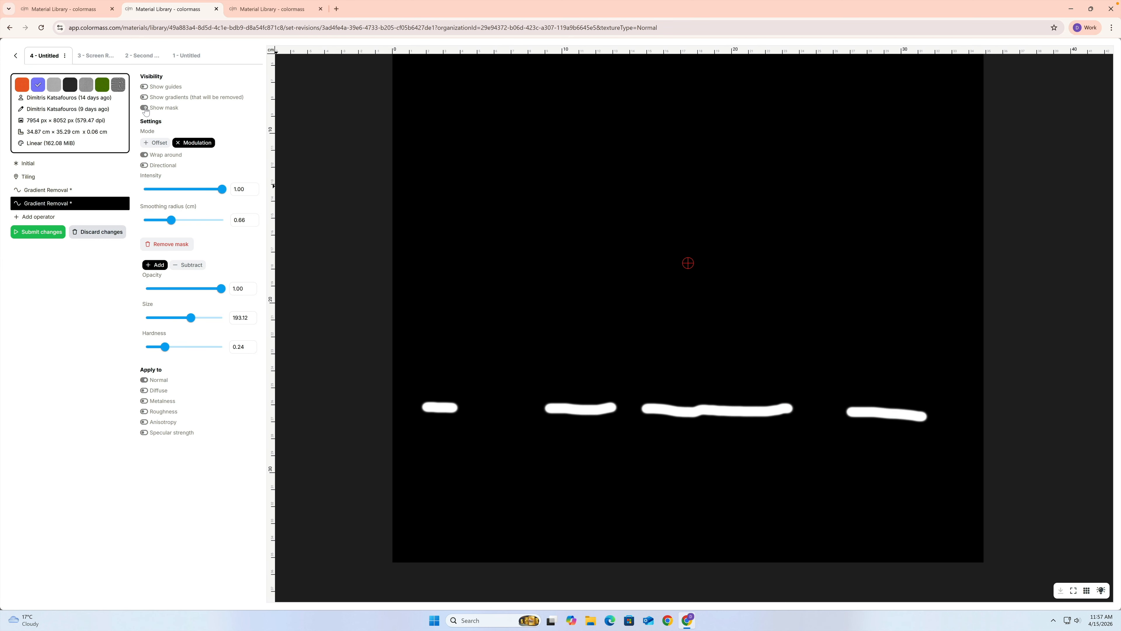
{"action": "left_click", "coordinate": [145, 108]}
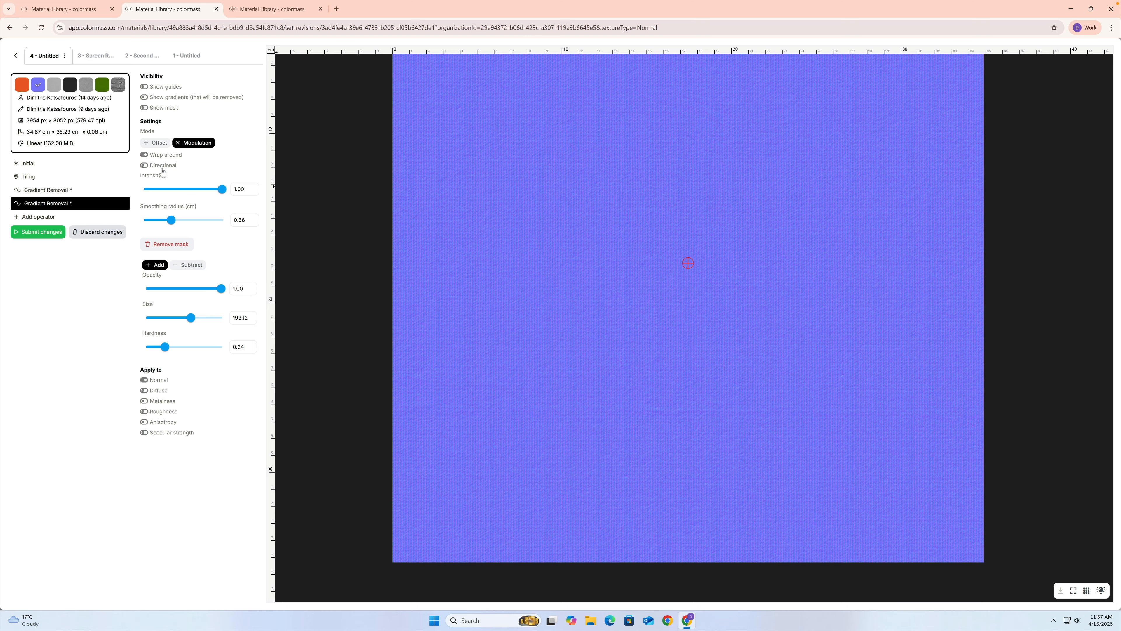
Make the second Gradient Removal directional with a height smoothing distance of 0.17 cm, and compare the result with the operator off and on
{"action": "left_click", "coordinate": [145, 166]}
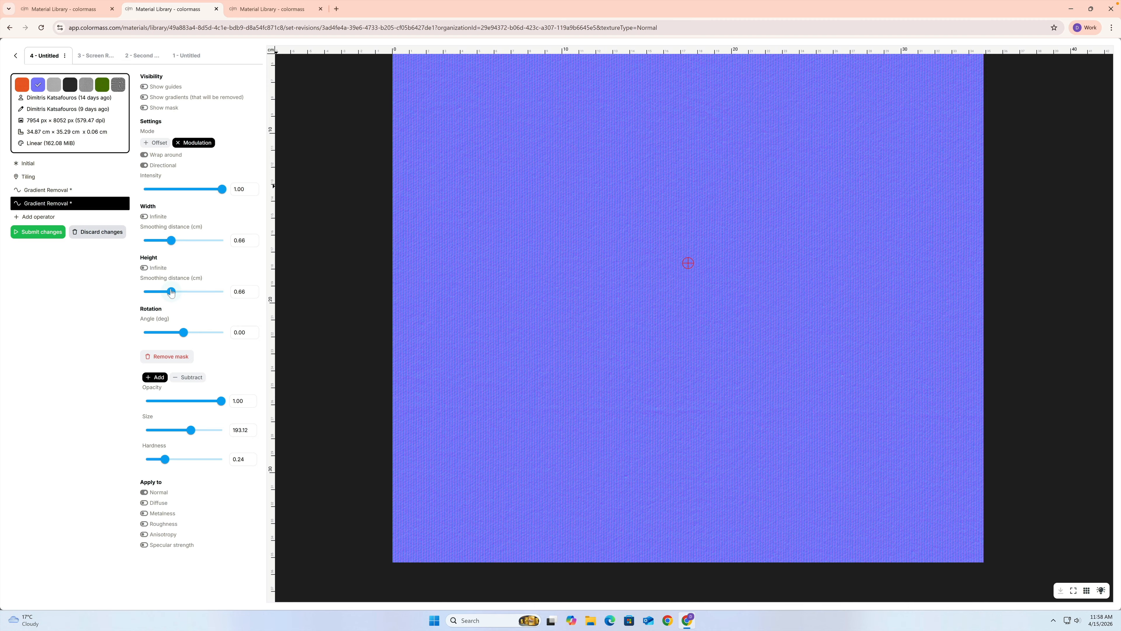
{"action": "left_click_drag", "start_coordinate": [172, 293], "coordinate": [160, 292]}
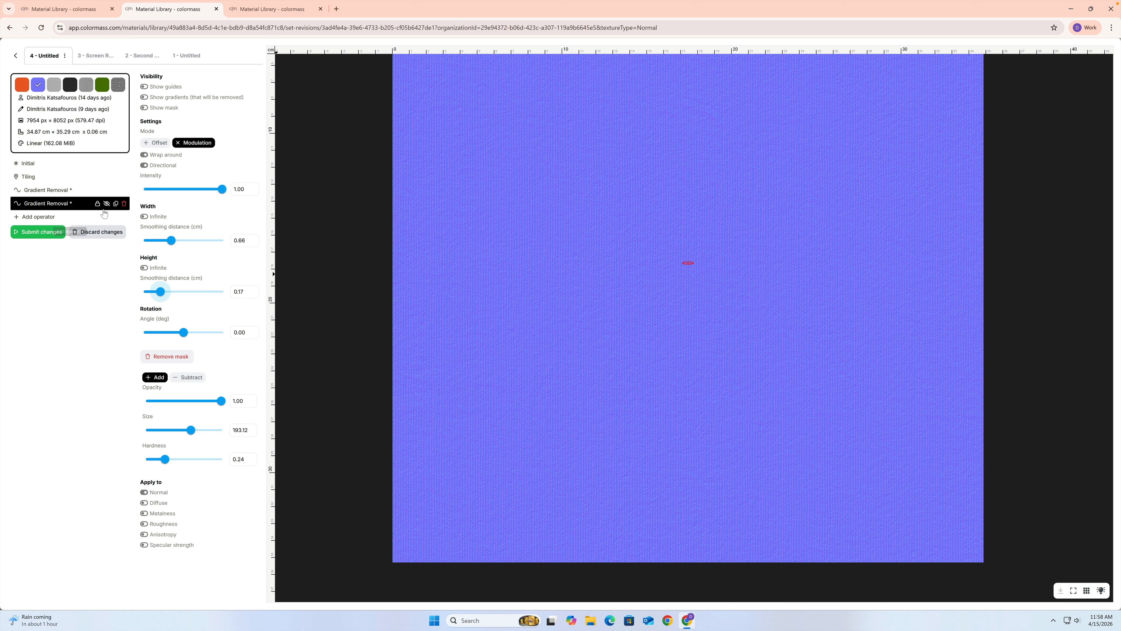
{"action": "left_click", "coordinate": [107, 205]}
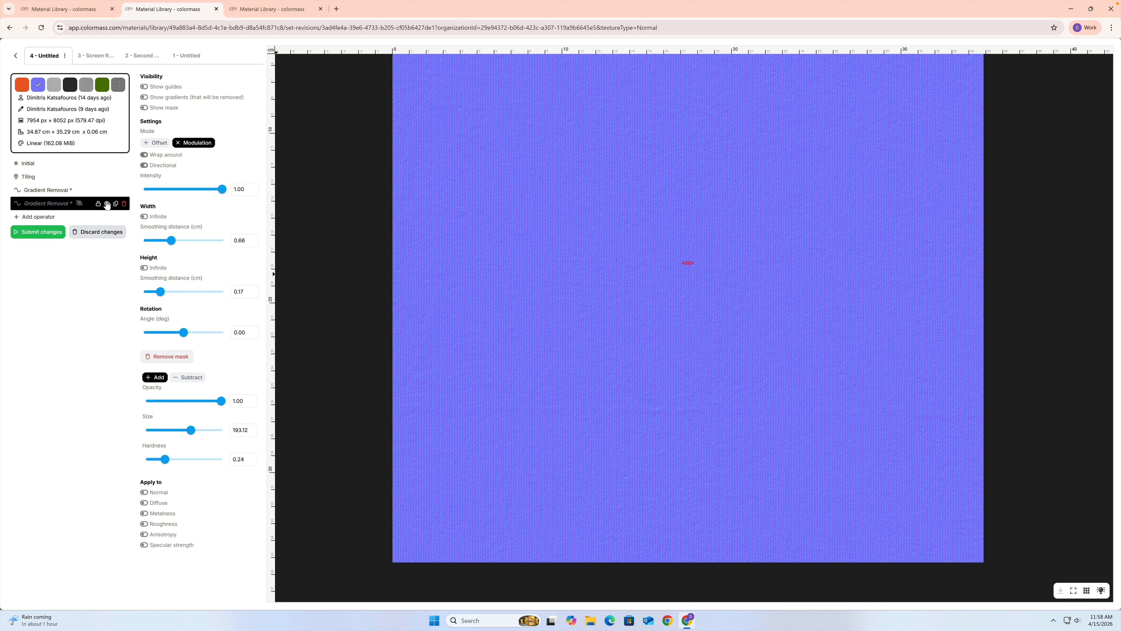
{"action": "left_click", "coordinate": [107, 205]}
{"action": "left_click", "coordinate": [106, 204]}
{"action": "left_click", "coordinate": [107, 204]}
Set the height smoothing distance to 0.19 cm and compare the result with the Tiling stage
{"action": "mouse_move", "coordinate": [162, 295]}
{"action": "left_mouse_down"}
{"action": "mouse_move", "coordinate": [182, 293]}
{"action": "mouse_move", "coordinate": [167, 306]}
{"action": "left_mouse_up"}
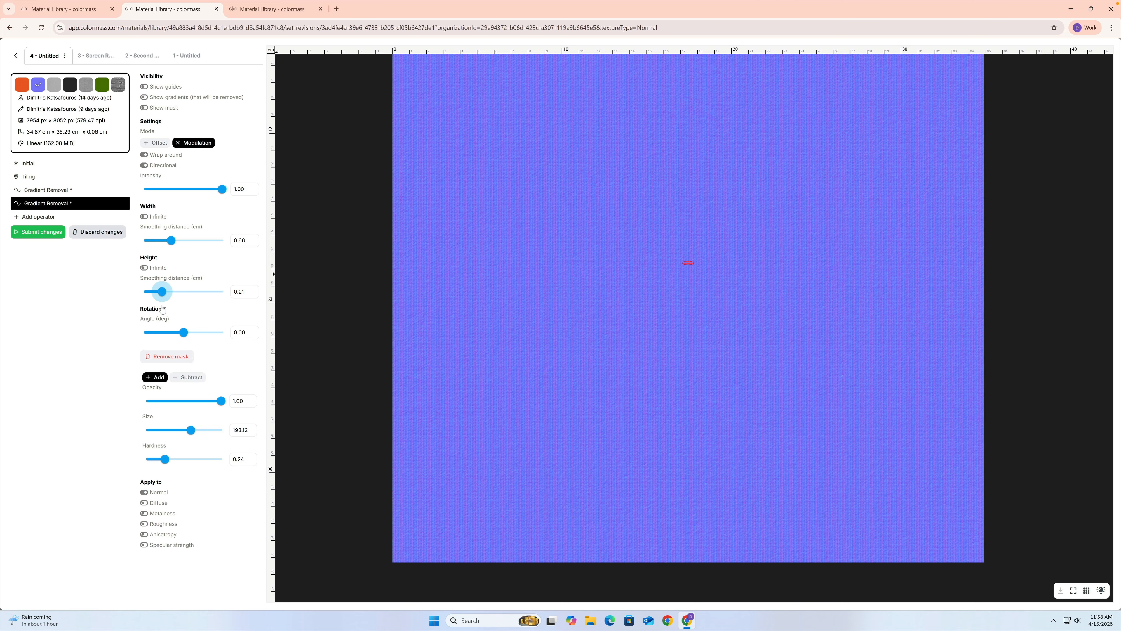
{"action": "left_click_drag", "start_coordinate": [161, 310], "coordinate": [160, 310]}
{"action": "left_click", "coordinate": [64, 179]}
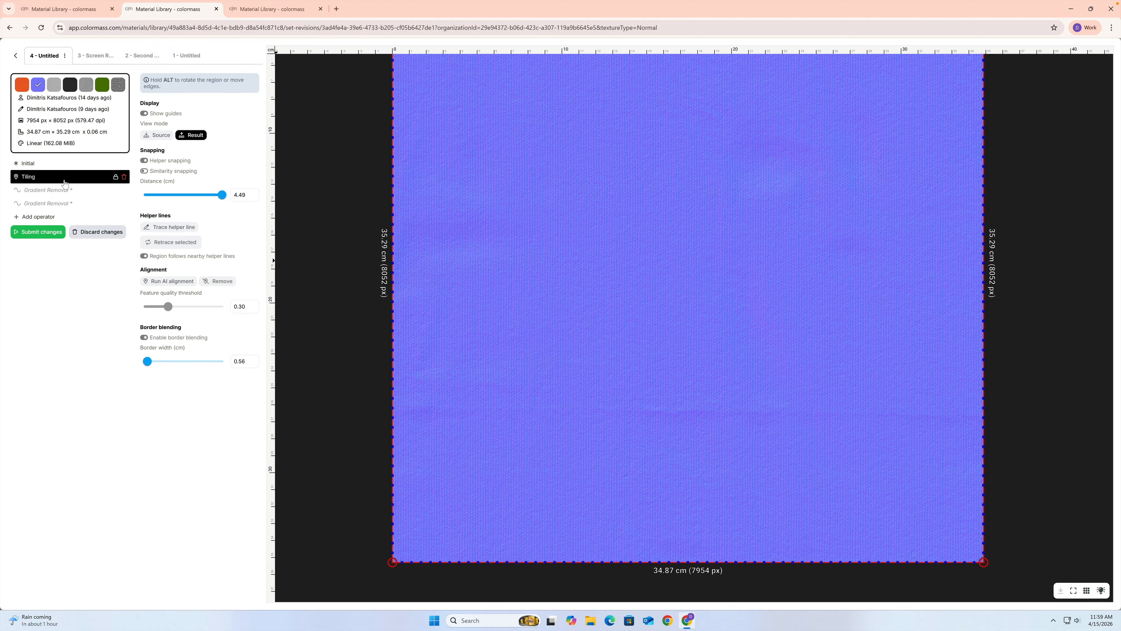
{"action": "left_click", "coordinate": [56, 208]}
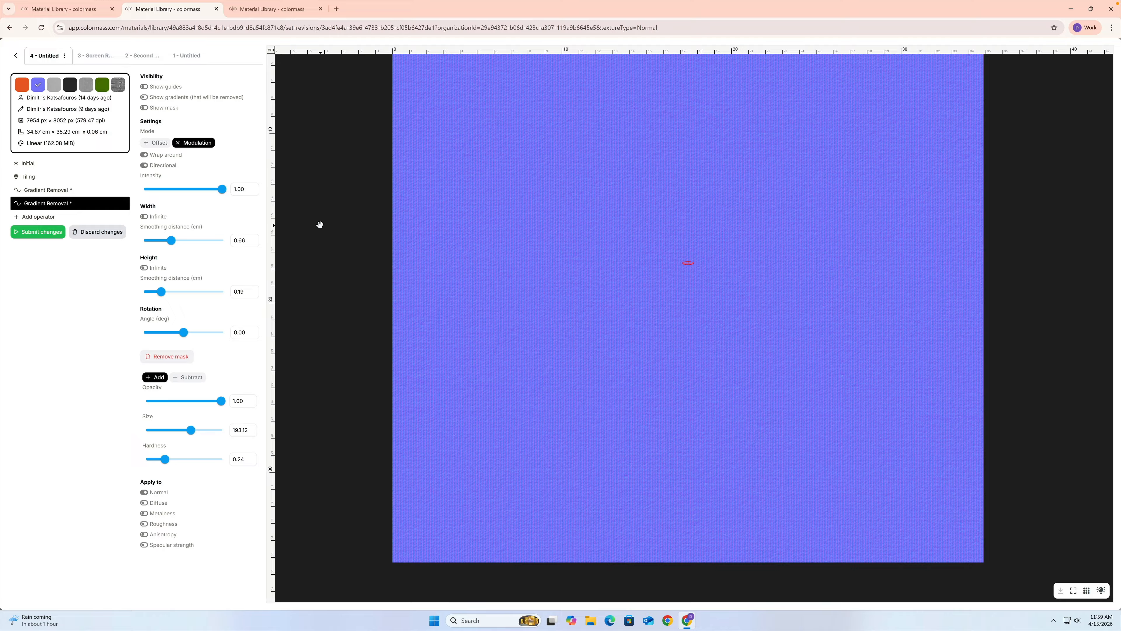
Add a third Gradient Removal operator, exclude all maps from it and display the metalness map
{"action": "left_click", "coordinate": [72, 217]}
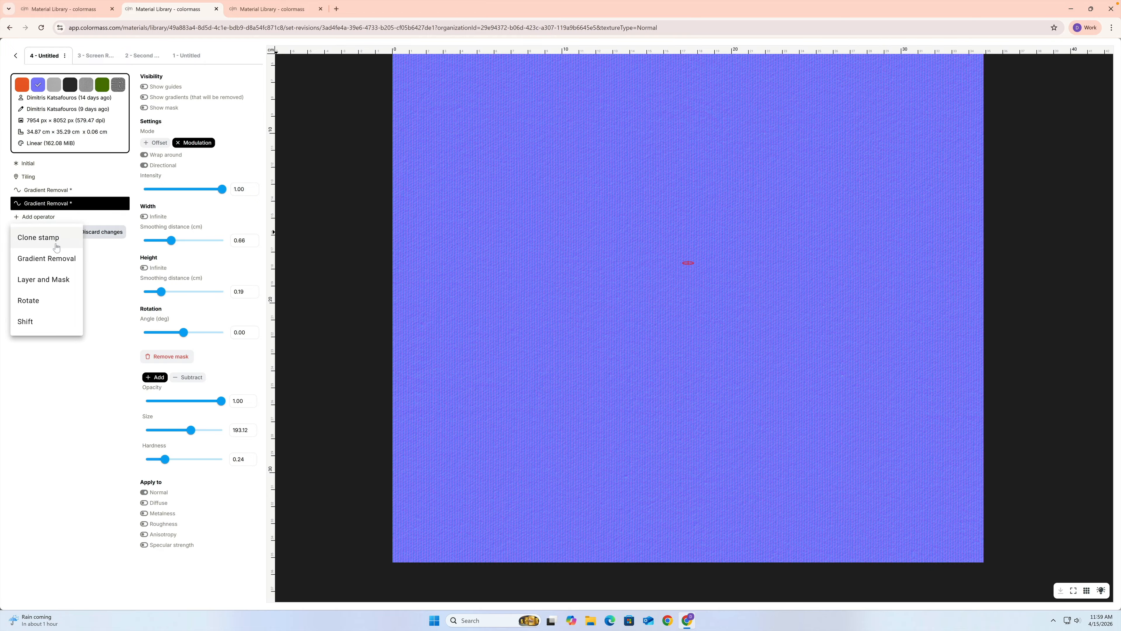
{"action": "left_click", "coordinate": [51, 260]}
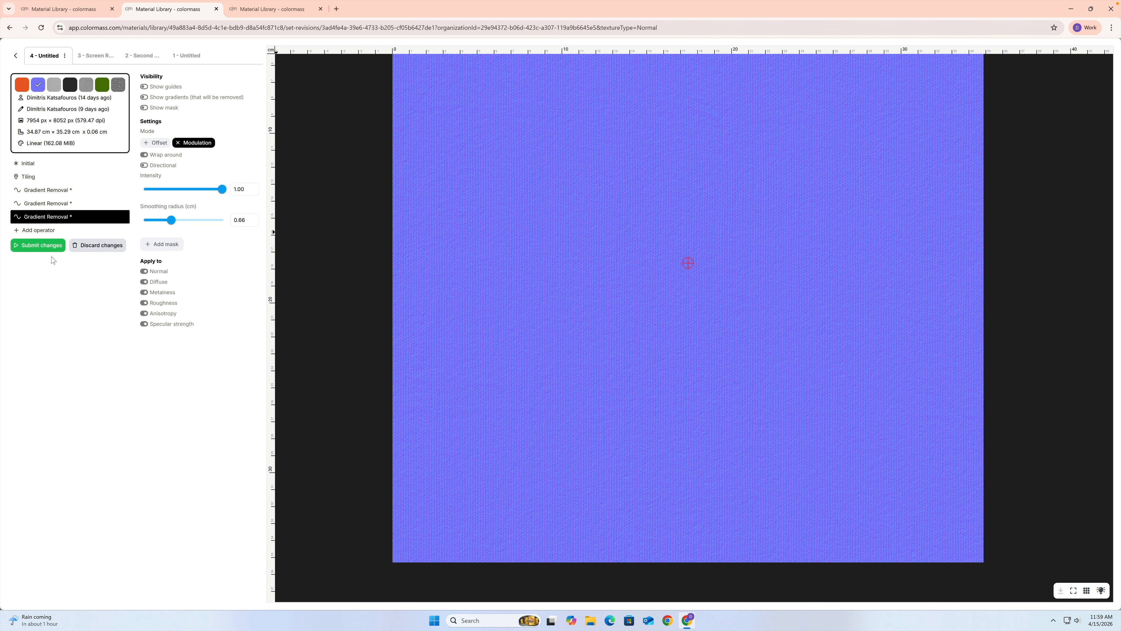
{"action": "left_click", "coordinate": [144, 272]}
{"action": "left_click", "coordinate": [145, 282]}
{"action": "left_click", "coordinate": [144, 292]}
{"action": "left_click", "coordinate": [144, 303]}
{"action": "left_click", "coordinate": [144, 313]}
{"action": "left_click", "coordinate": [68, 84]}
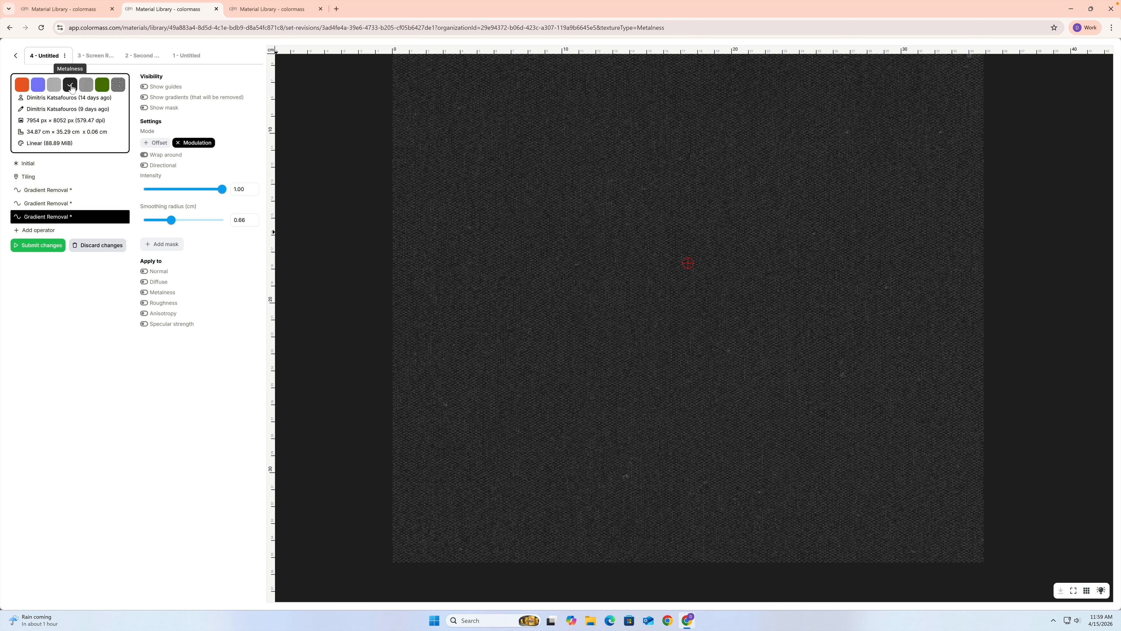
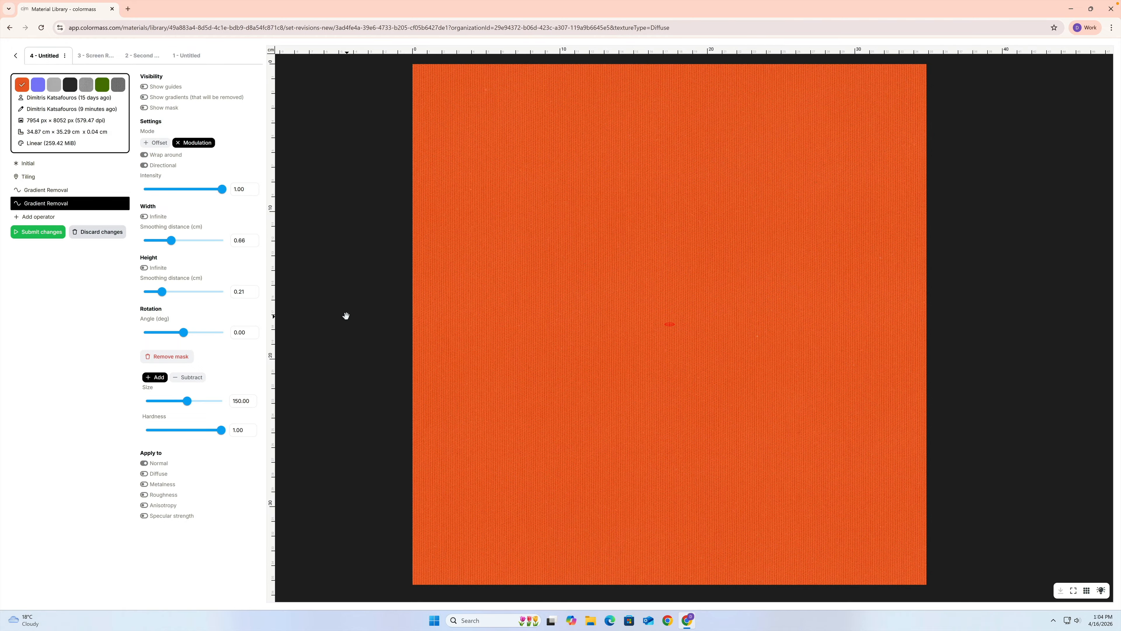
Add a Clone stamp operator to the orange fabric and set its brush to size 19.81 and hardness 0.30
{"action": "left_click", "coordinate": [22, 216]}
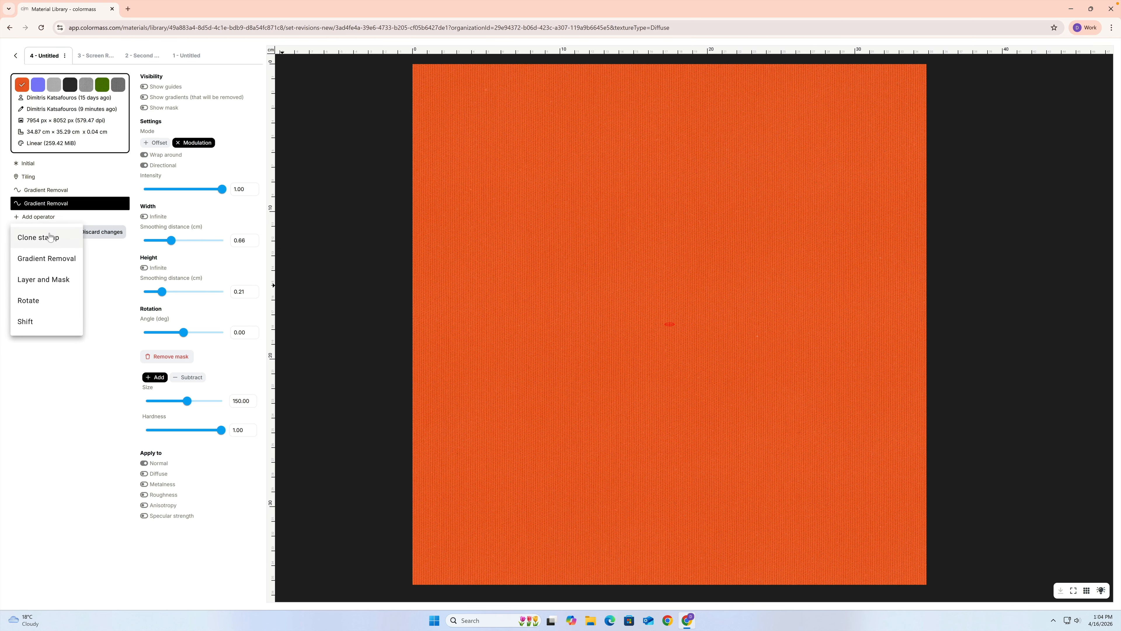
{"action": "left_click", "coordinate": [54, 243]}
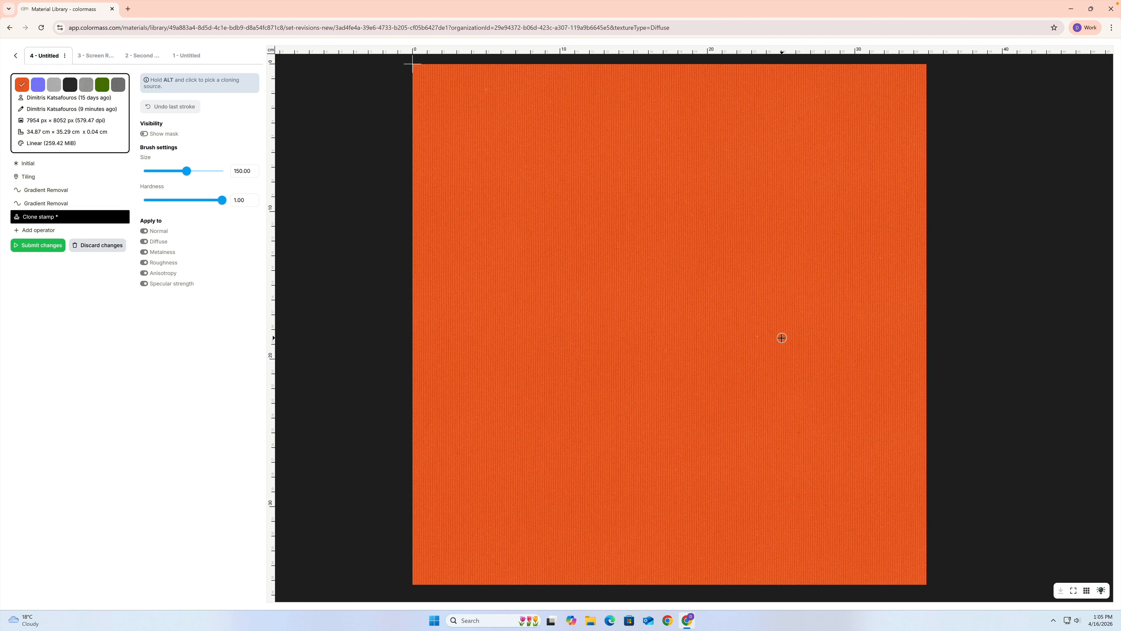
{"action": "scroll", "coordinate": [782, 337], "scroll_direction": "up", "scroll_amount": 10}
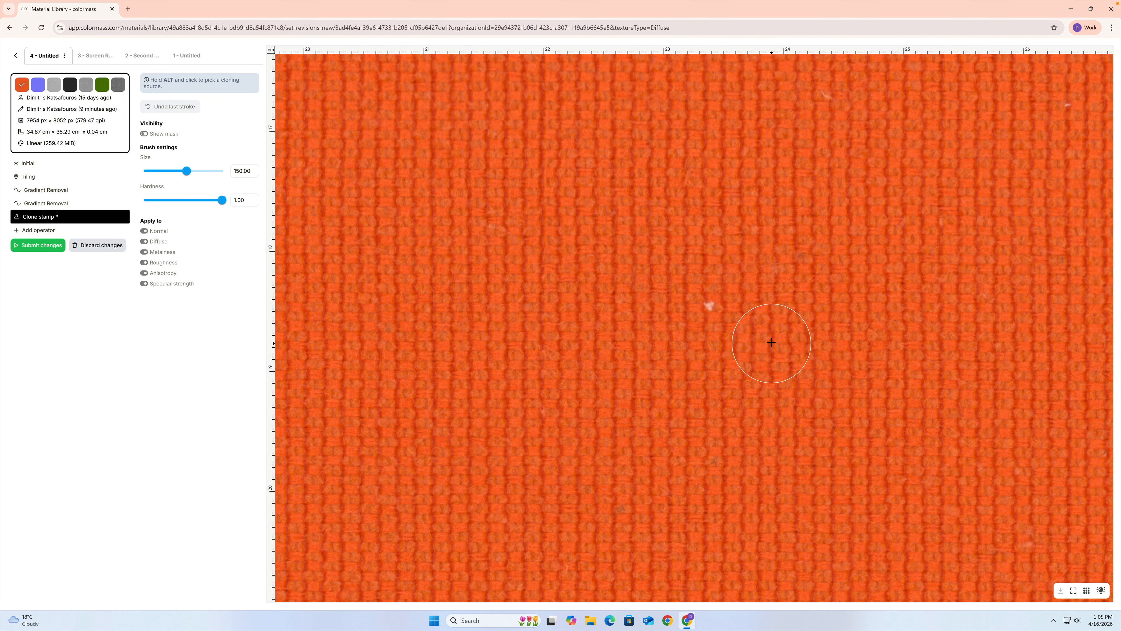
{"action": "scroll", "coordinate": [771, 342], "scroll_direction": "up", "scroll_amount": 2}
{"action": "scroll", "coordinate": [772, 343], "scroll_direction": "up", "scroll_amount": 3}
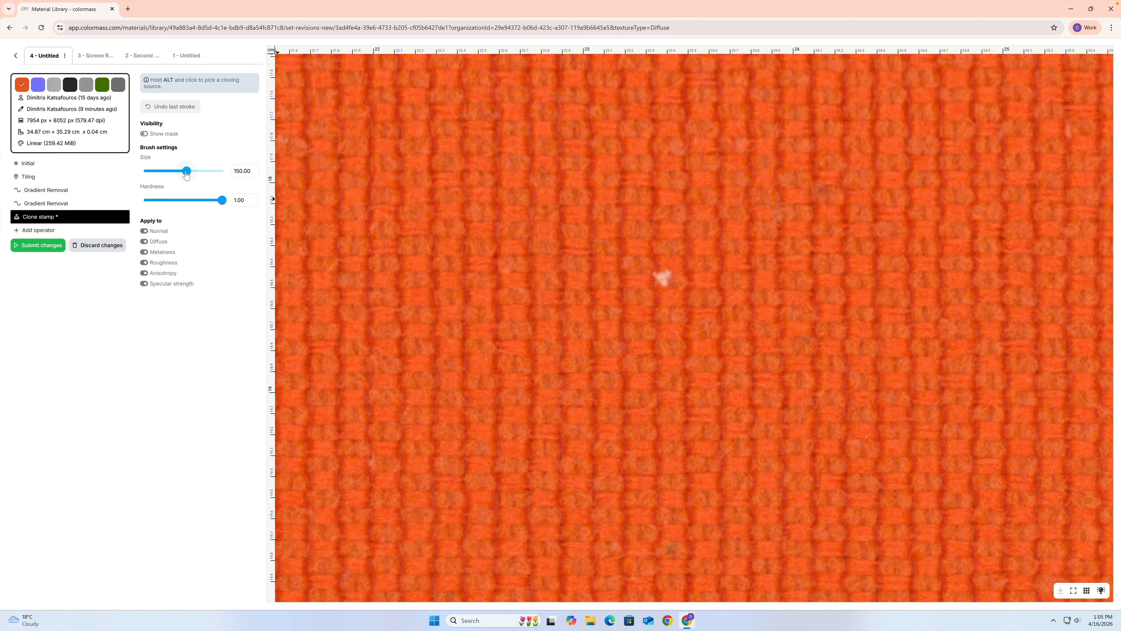
{"action": "mouse_move", "coordinate": [186, 174]}
{"action": "left_mouse_down"}
{"action": "mouse_move", "coordinate": [161, 175]}
{"action": "mouse_move", "coordinate": [171, 175]}
{"action": "left_mouse_up"}
{"action": "mouse_move", "coordinate": [222, 201]}
{"action": "left_mouse_down"}
{"action": "mouse_move", "coordinate": [168, 206]}
{"action": "mouse_move", "coordinate": [163, 171]}
{"action": "left_mouse_up"}
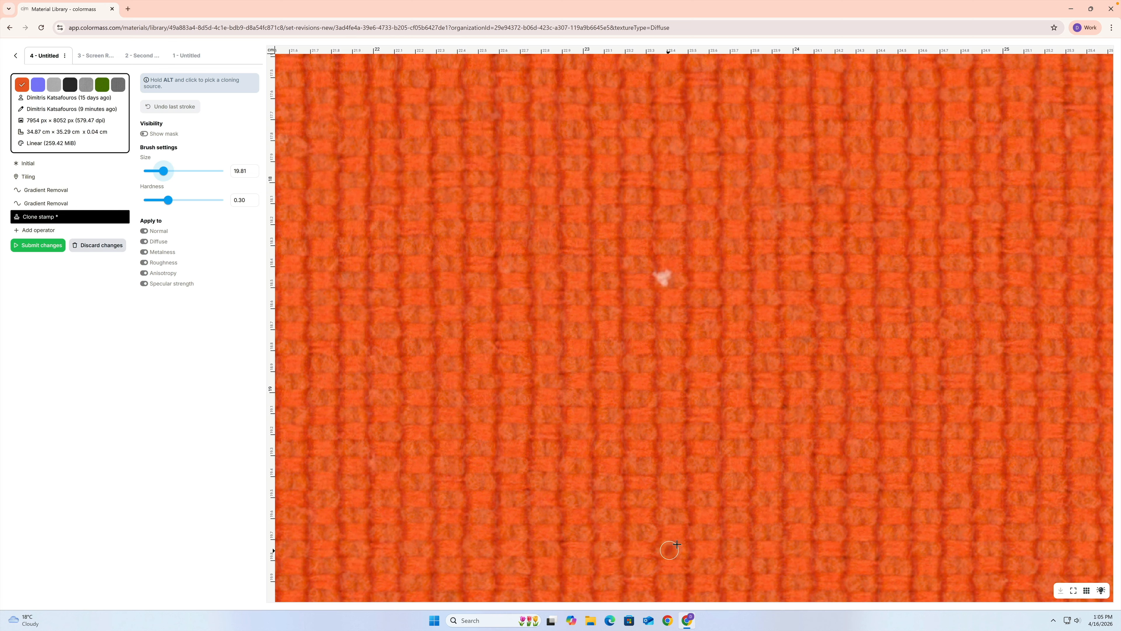
Sample clean weave below the white speck near 23.4 cm across and 18.5 cm down, and stamp over the speck
{"action": "left_click", "coordinate": [684, 448], "text": "alt"}
{"action": "mouse_move", "coordinate": [673, 279]}
{"action": "left_mouse_down"}
{"action": "mouse_move", "coordinate": [658, 278]}
{"action": "mouse_move", "coordinate": [681, 279]}
{"action": "left_mouse_up"}
{"action": "scroll", "coordinate": [758, 338], "scroll_direction": "down", "scroll_amount": 2}
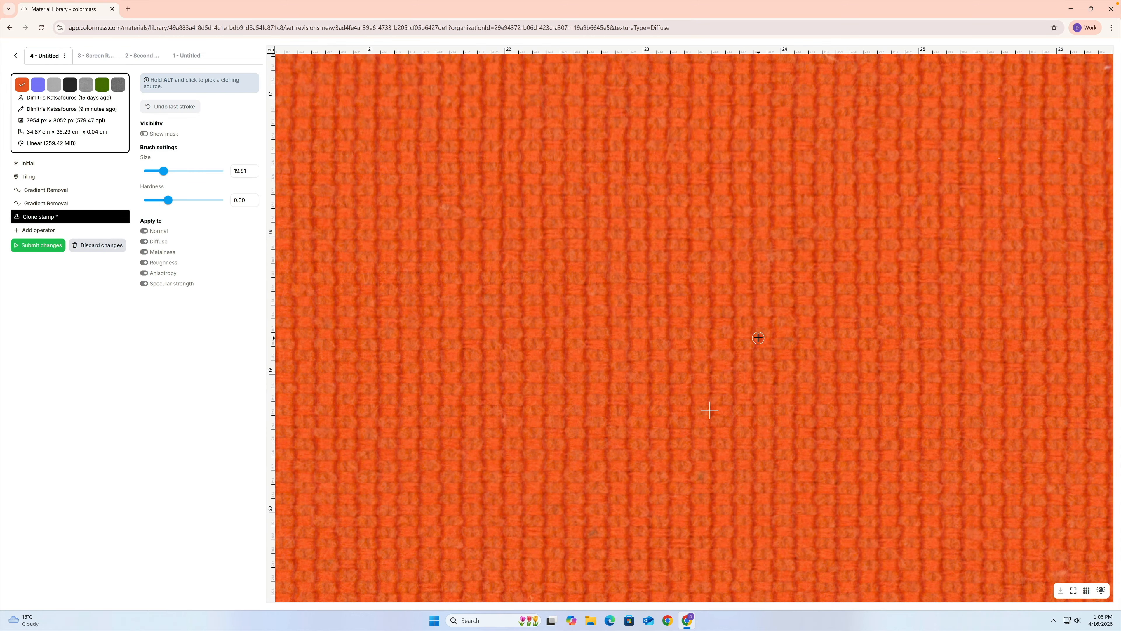
{"action": "scroll", "coordinate": [758, 338], "scroll_direction": "down", "scroll_amount": 2}
{"action": "scroll", "coordinate": [758, 338], "scroll_direction": "down", "scroll_amount": 1}
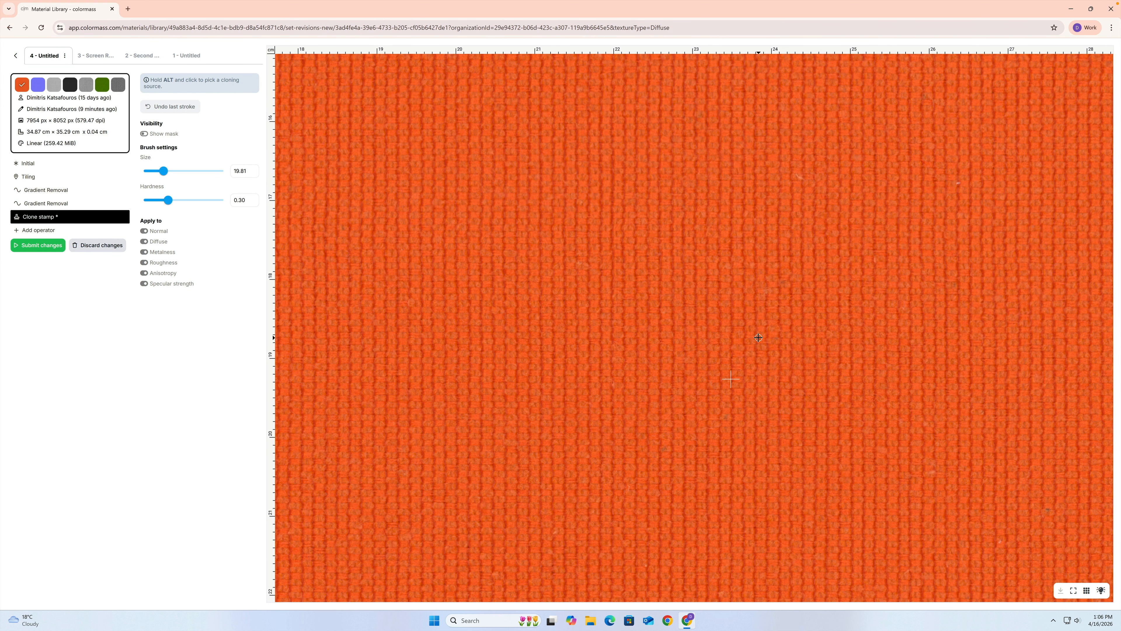
{"action": "scroll", "coordinate": [758, 337], "scroll_direction": "down", "scroll_amount": 2}
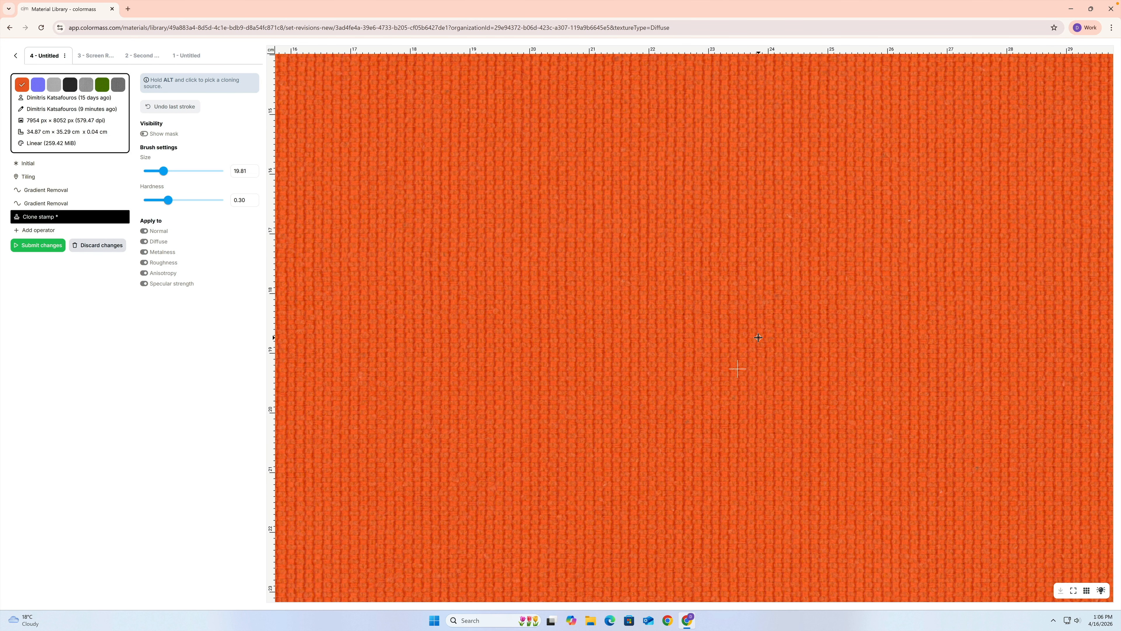
Stamp over the light stray fibre near 24.3 cm across and 16.7 cm down on the orange fabric
{"action": "scroll", "coordinate": [806, 278], "scroll_direction": "up", "scroll_amount": 5}
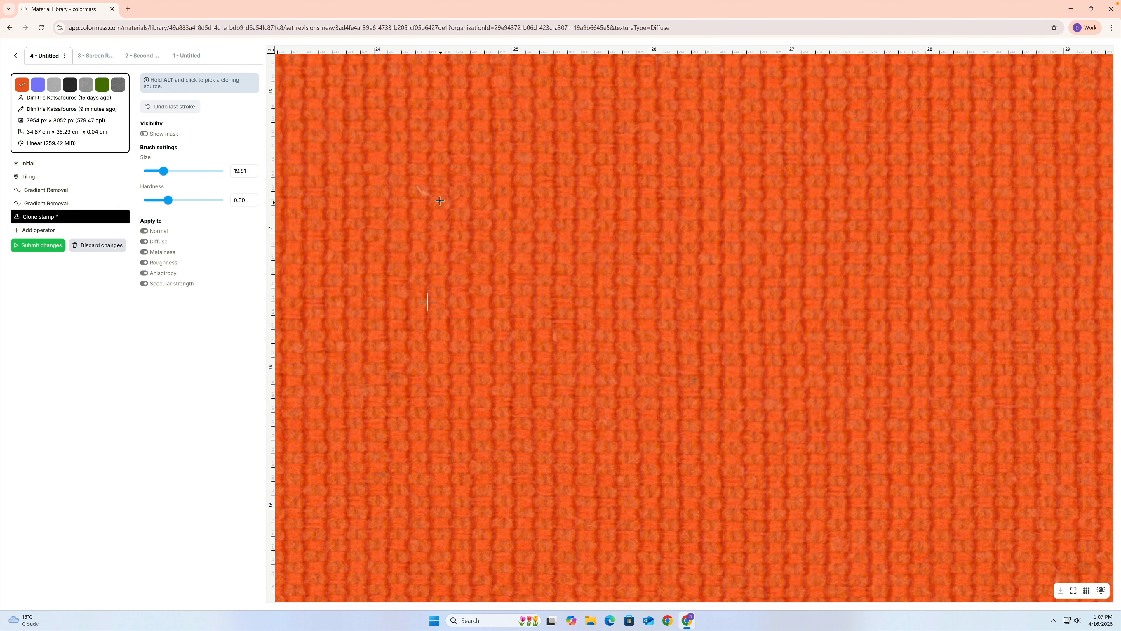
{"action": "left_click_drag", "start_coordinate": [429, 191], "coordinate": [421, 194]}
{"action": "scroll", "coordinate": [560, 261], "scroll_direction": "down", "scroll_amount": 3}
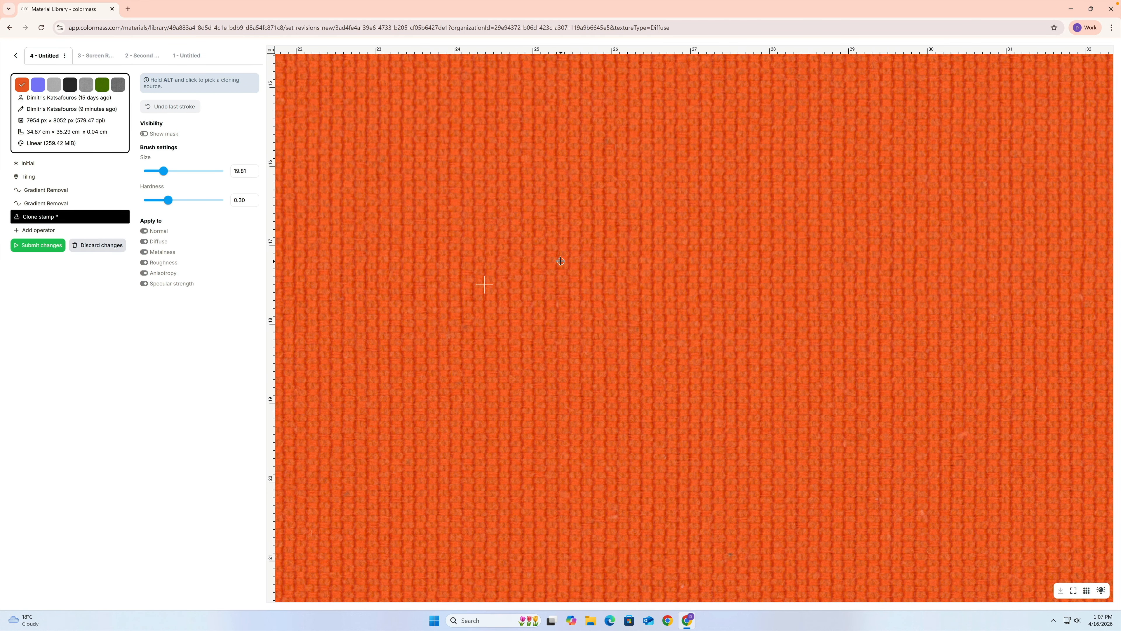
{"action": "scroll", "coordinate": [560, 261], "scroll_direction": "down", "scroll_amount": 3}
{"action": "scroll", "coordinate": [569, 262], "scroll_direction": "down", "scroll_amount": 6}
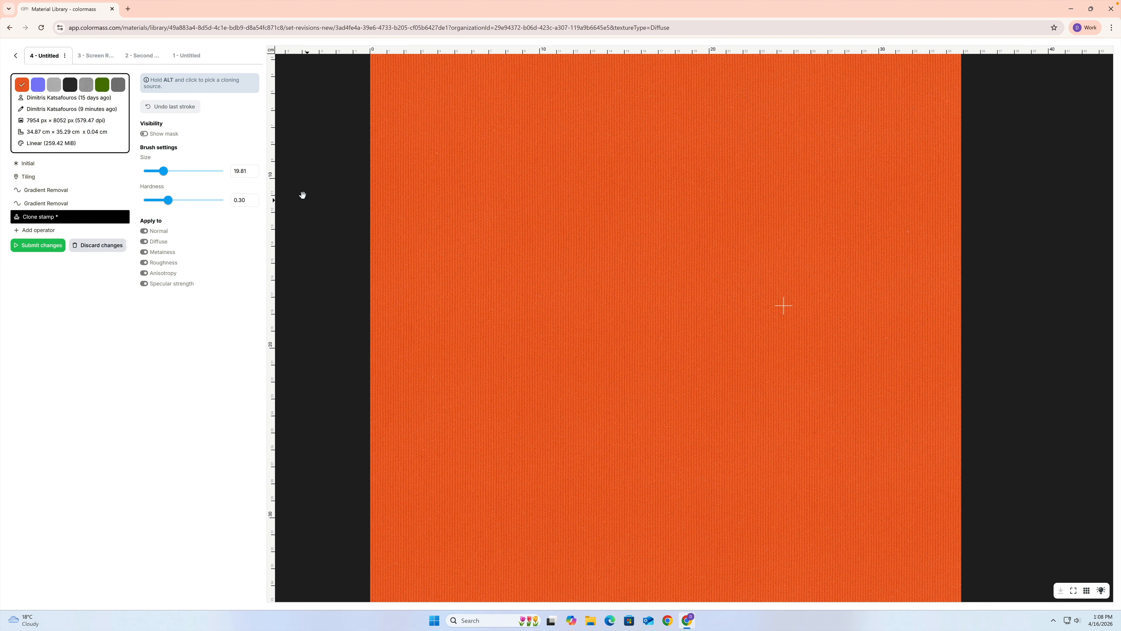
Display the Clone stamp mask, inspect the stamped spots up close and hide the mask
{"action": "left_click", "coordinate": [144, 136]}
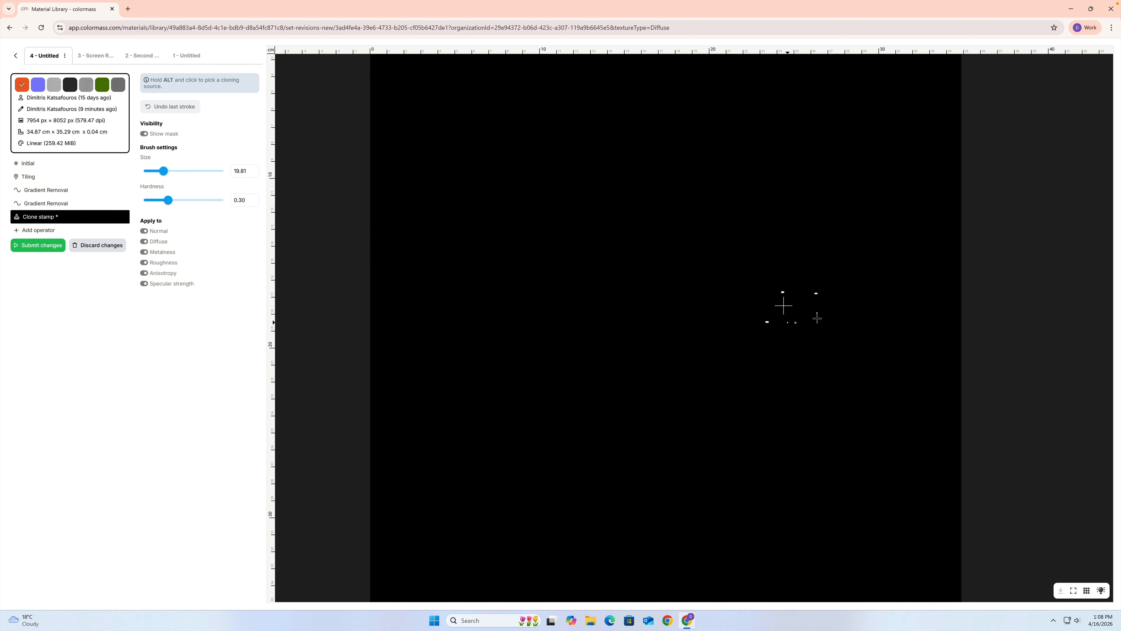
{"action": "scroll", "coordinate": [821, 312], "scroll_direction": "up", "scroll_amount": 3}
{"action": "scroll", "coordinate": [825, 312], "scroll_direction": "up", "scroll_amount": 3}
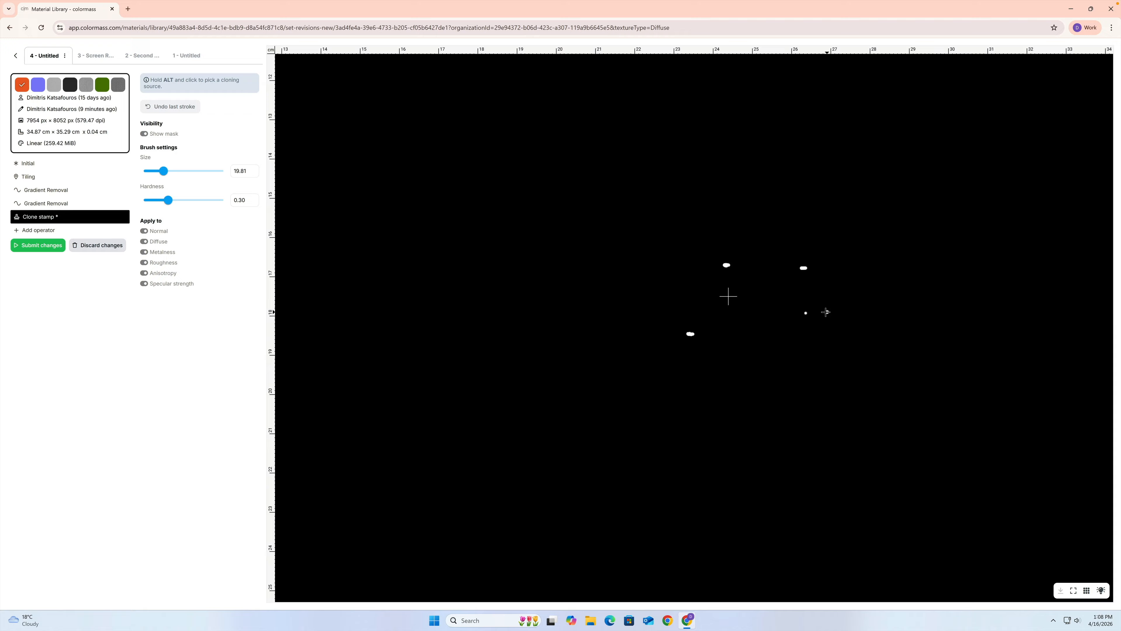
{"action": "left_click", "coordinate": [144, 135]}
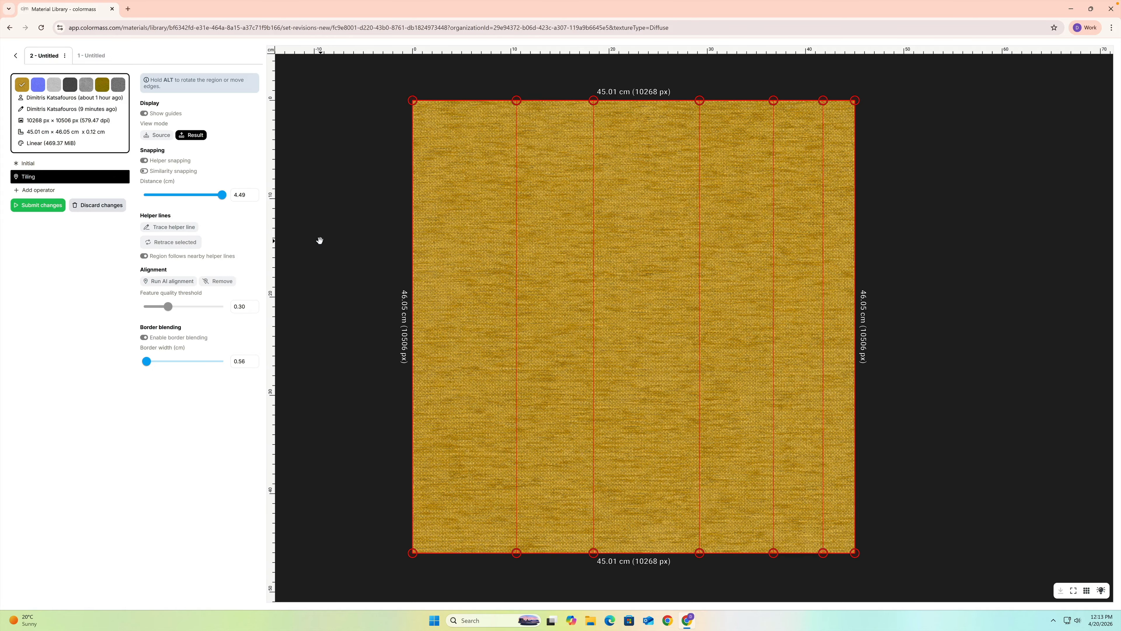
Preview the yellow fabric as a repeating tile without guides and examine the vertical seam at the tile border
{"action": "key", "text": "t"}
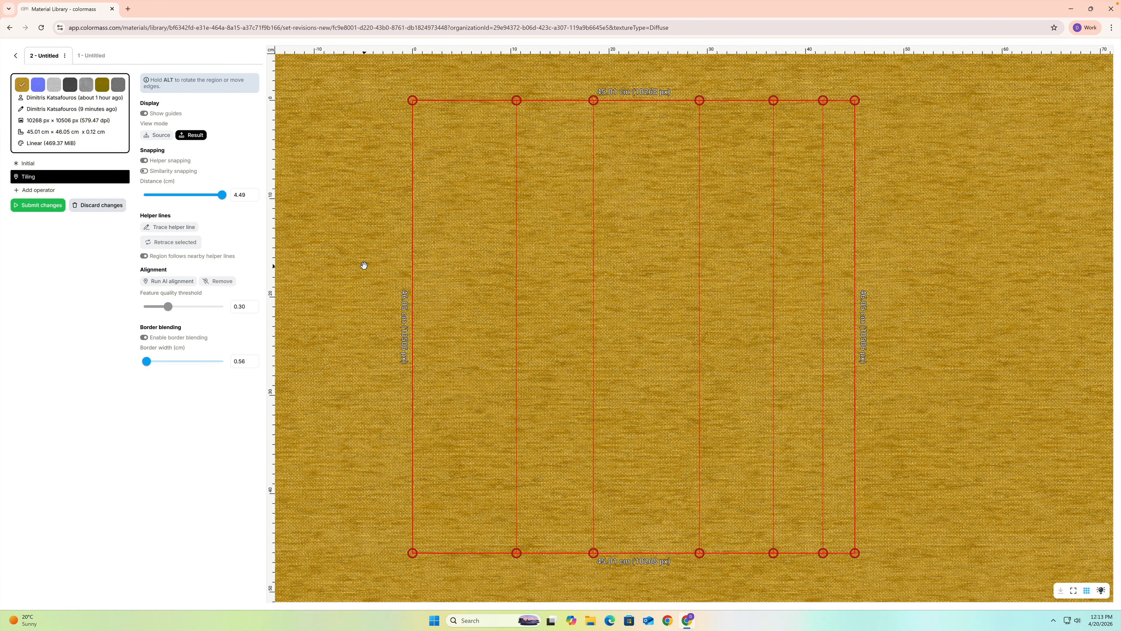
{"action": "key", "text": "g"}
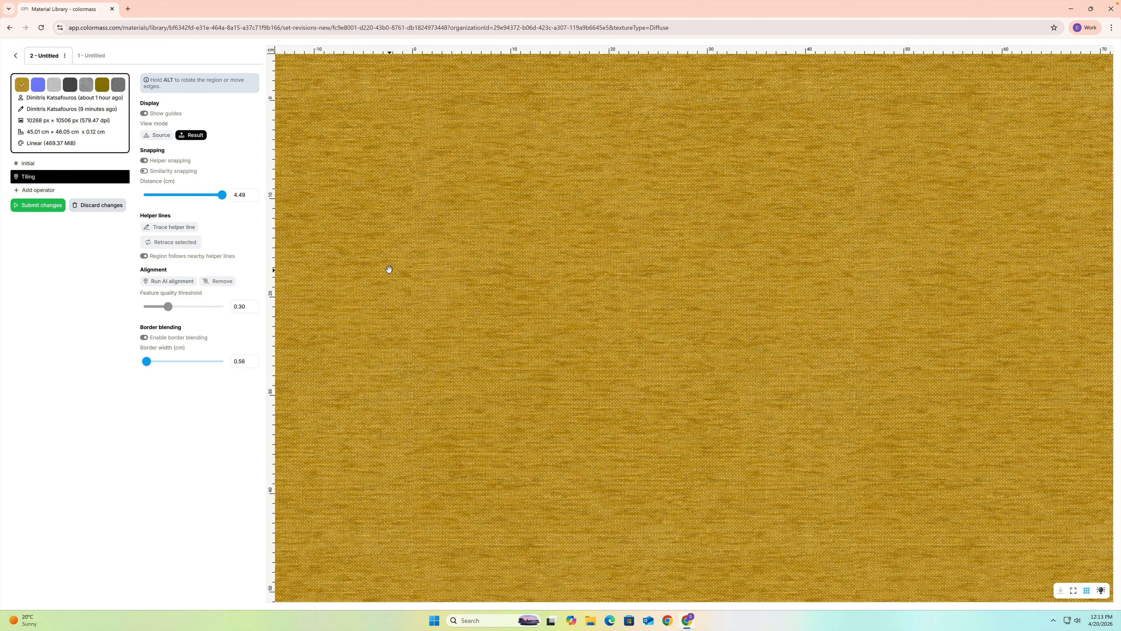
{"action": "scroll", "coordinate": [389, 270], "scroll_direction": "up", "scroll_amount": 3}
{"action": "scroll", "coordinate": [389, 269], "scroll_direction": "up", "scroll_amount": 2}
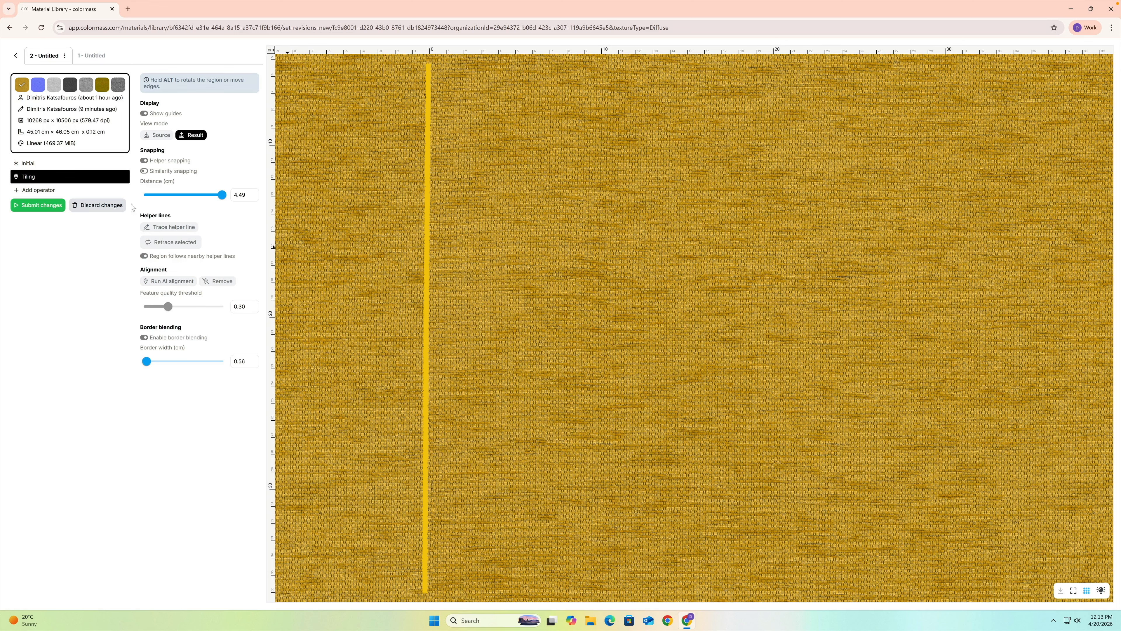
Add a Layer and Mask operator after Tiling on the yellow fabric
{"action": "left_click", "coordinate": [53, 190]}
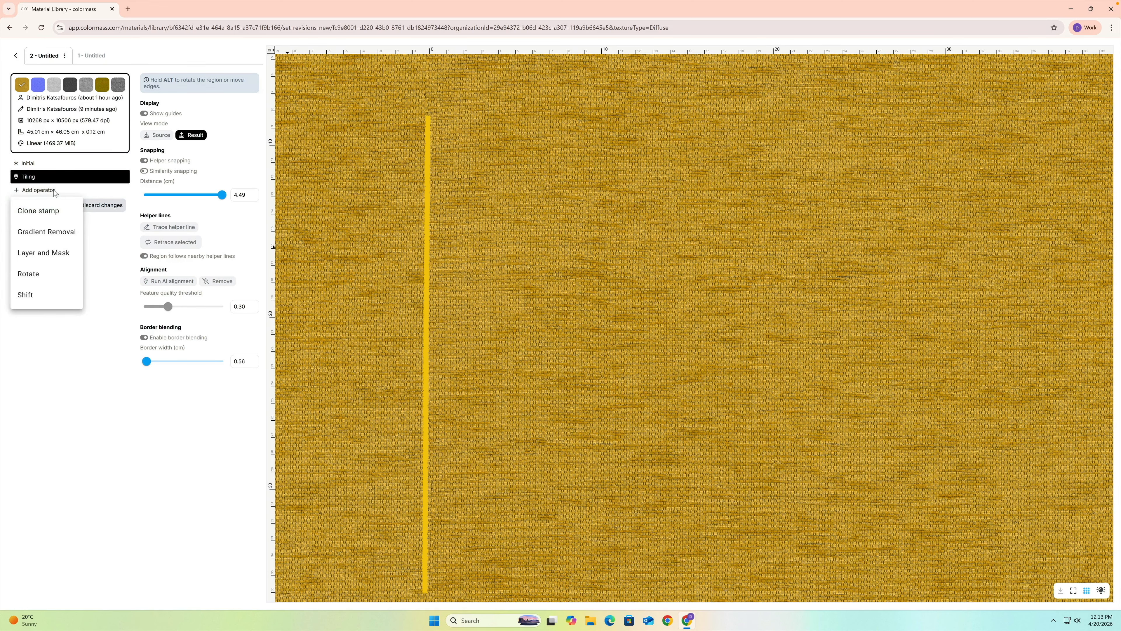
{"action": "left_click", "coordinate": [60, 255]}
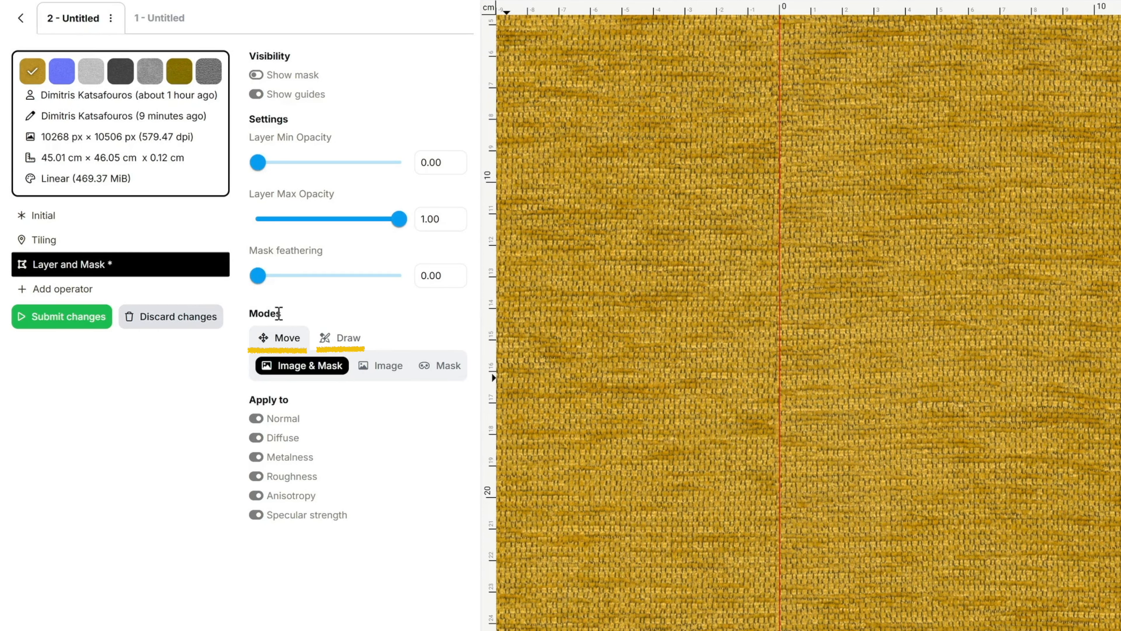
Move only the Layer and Mask image about 3.7 cm to the right on the yellow fabric, using Move mode's Image option
{"action": "left_click", "coordinate": [344, 343]}
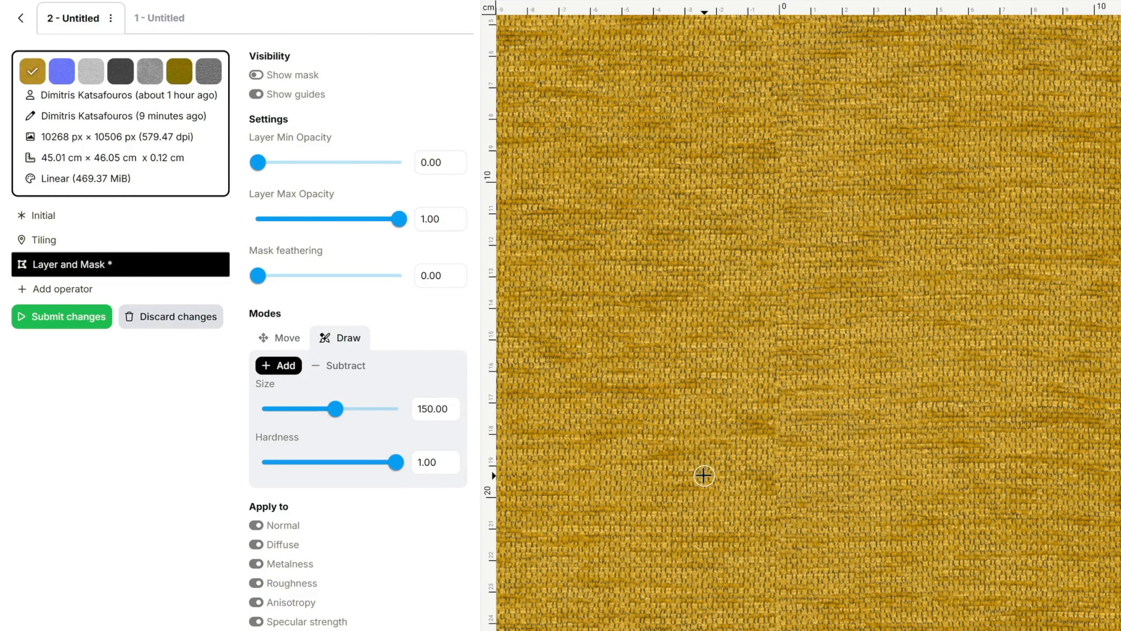
{"action": "left_click", "coordinate": [285, 339]}
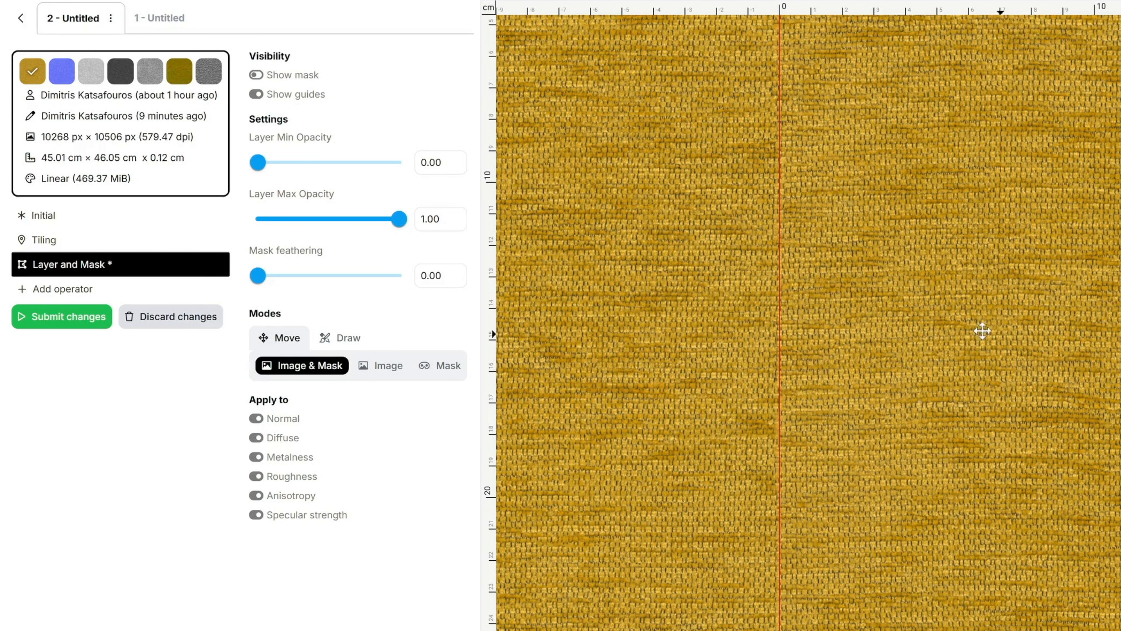
{"action": "scroll", "coordinate": [733, 322], "scroll_direction": "down", "scroll_amount": 4}
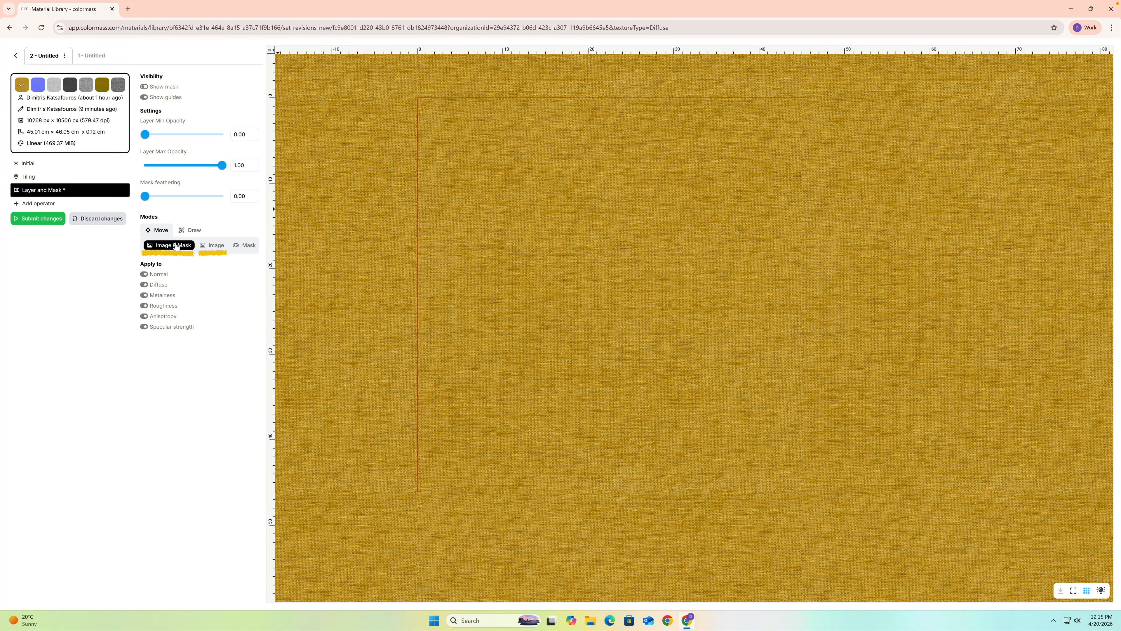
{"action": "left_click", "coordinate": [207, 247]}
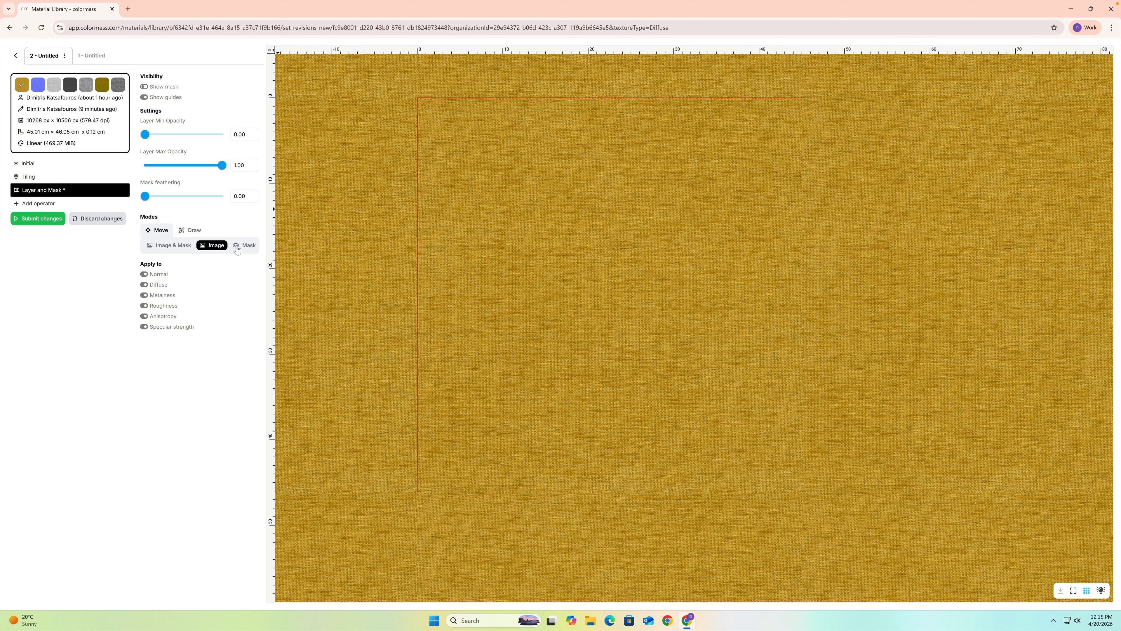
{"action": "left_click_drag", "start_coordinate": [368, 217], "coordinate": [407, 218]}
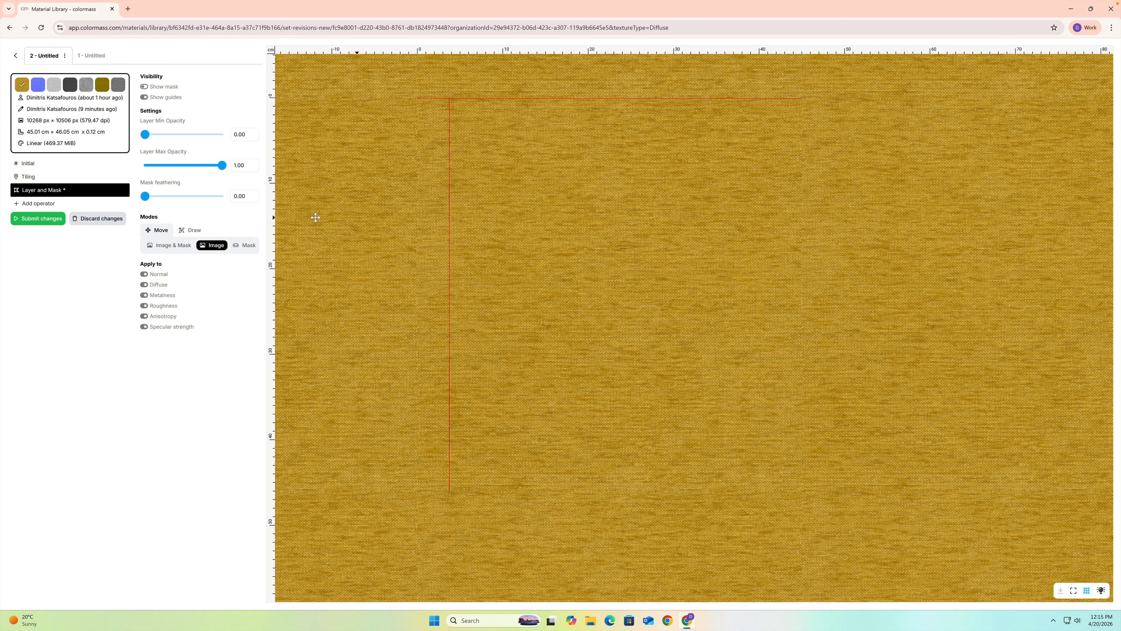
{"action": "scroll", "coordinate": [420, 225], "scroll_direction": "up", "scroll_amount": 5}
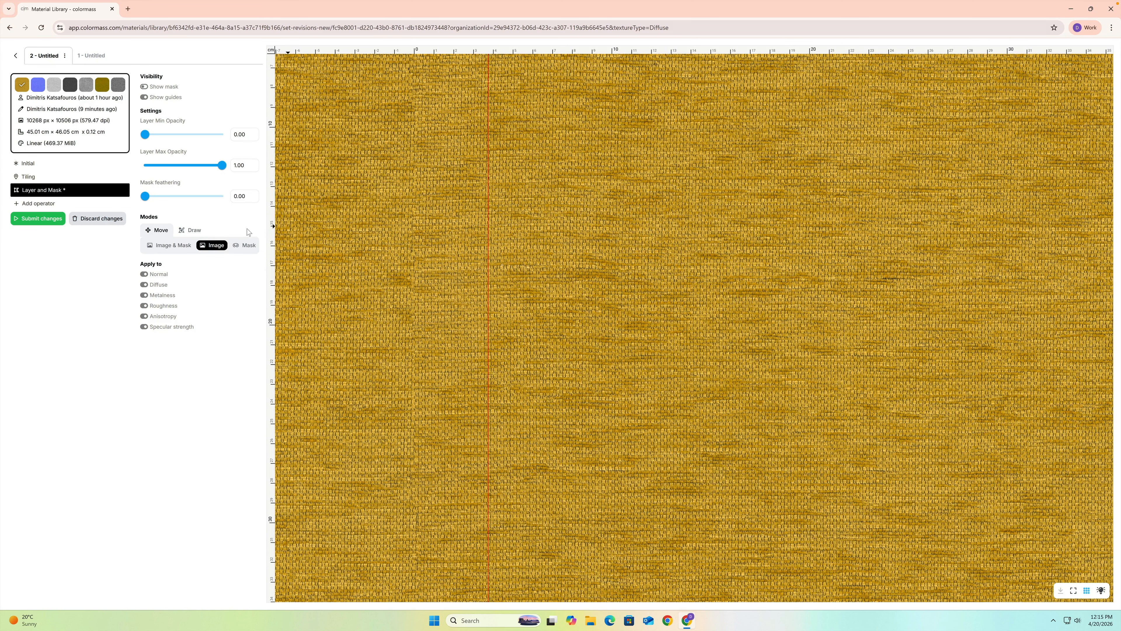
Paint added mask strokes across the yellow fabric's vertical seam with hardness 0.80 and brush sizes 35.06 and 70.30
{"action": "left_click", "coordinate": [190, 230]}
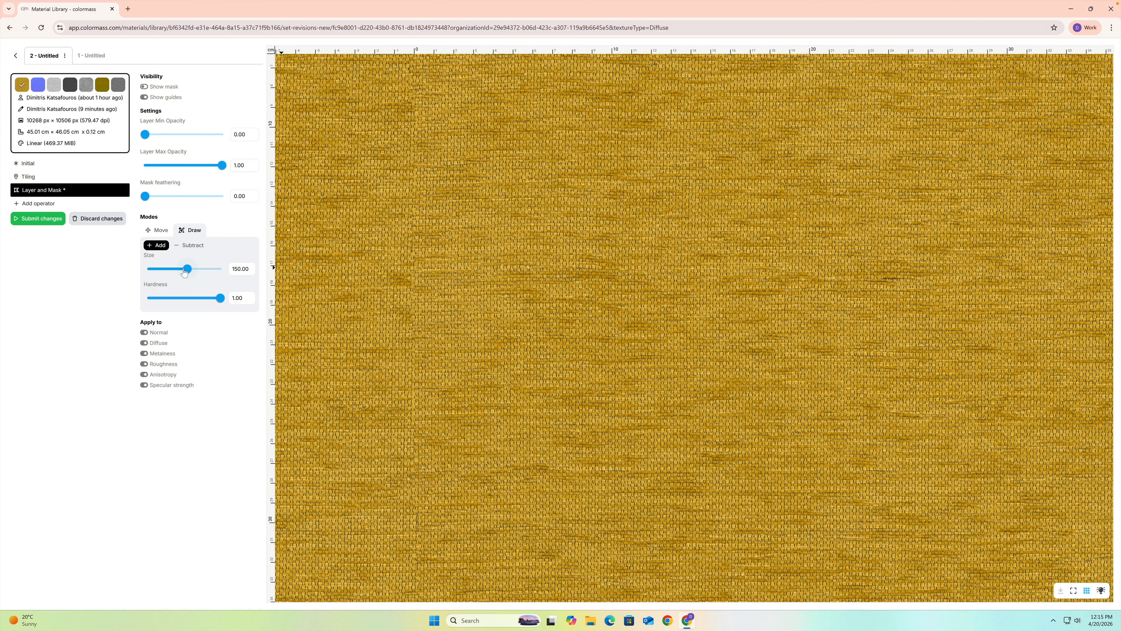
{"action": "left_click_drag", "start_coordinate": [187, 269], "coordinate": [171, 269]}
{"action": "left_click_drag", "start_coordinate": [220, 297], "coordinate": [206, 299]}
{"action": "left_click", "coordinate": [170, 269]}
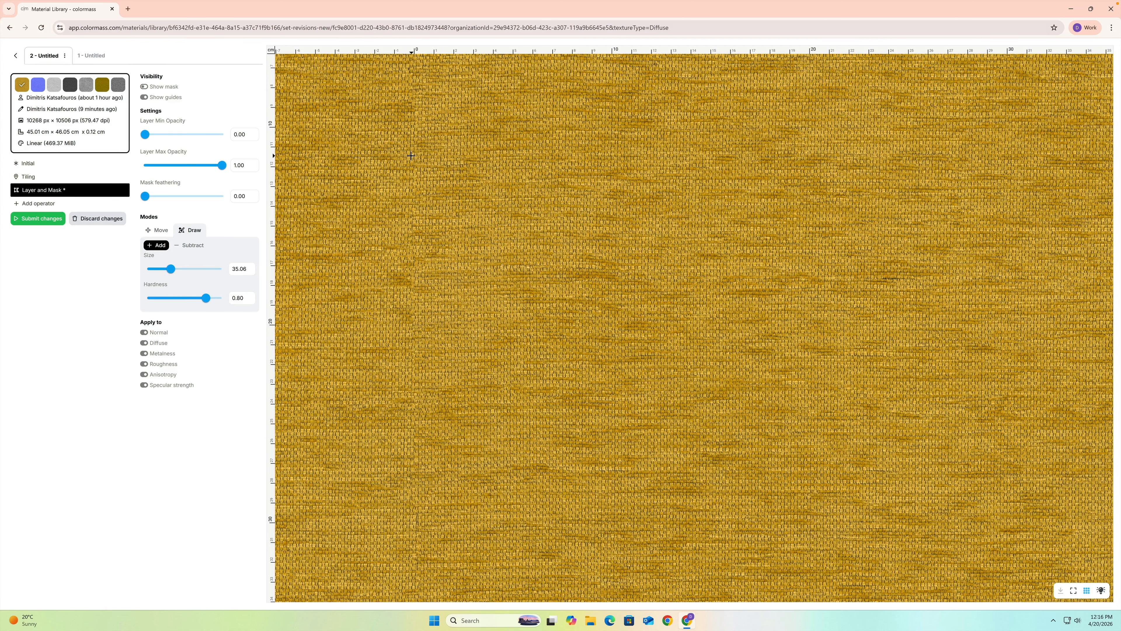
{"action": "left_click_drag", "start_coordinate": [171, 270], "coordinate": [178, 269]}
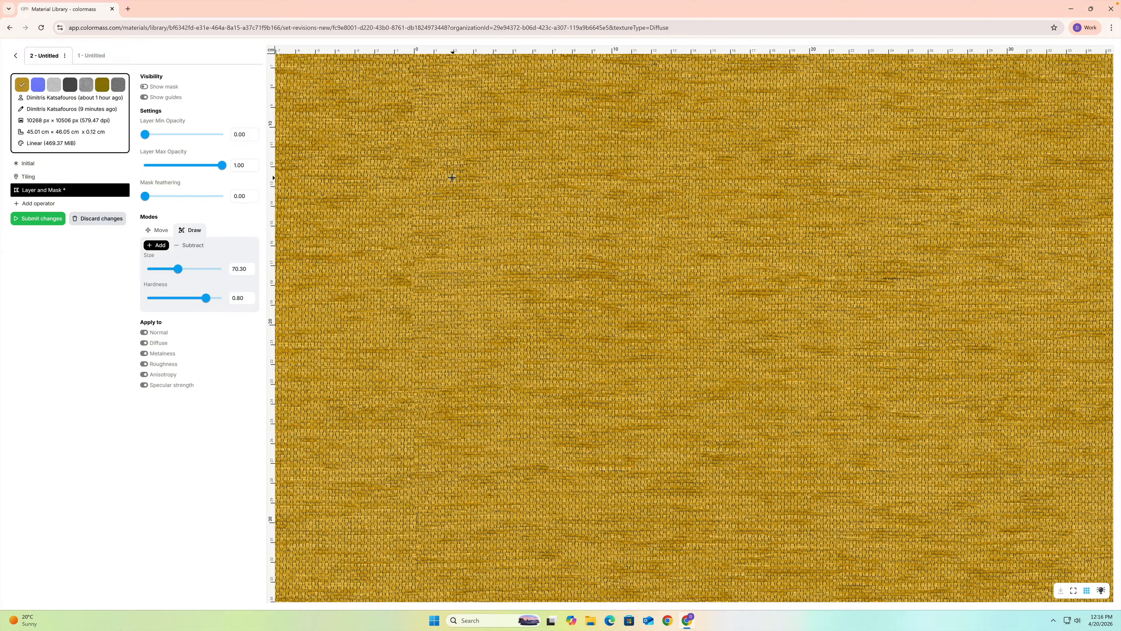
Display the layer mask and erase its upper group of strokes with a Subtract brush of size 294.88
{"action": "left_click", "coordinate": [145, 86]}
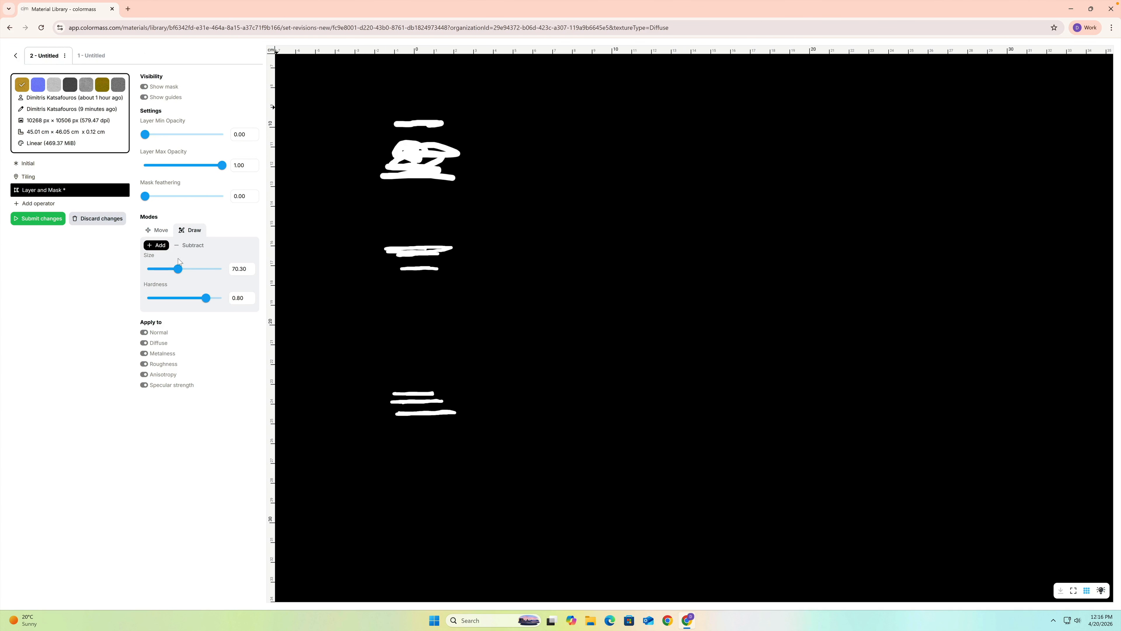
{"action": "left_click", "coordinate": [190, 246]}
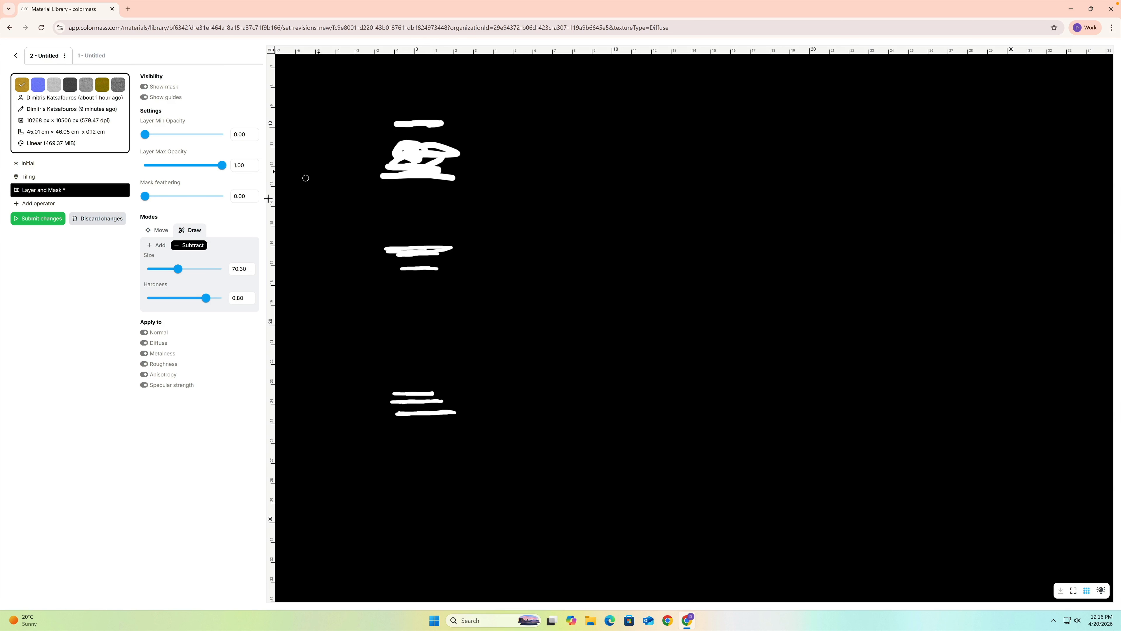
{"action": "left_click_drag", "start_coordinate": [178, 269], "coordinate": [198, 269]}
{"action": "mouse_move", "coordinate": [415, 157]}
{"action": "left_mouse_down"}
{"action": "mouse_move", "coordinate": [405, 150]}
{"action": "mouse_move", "coordinate": [381, 168]}
{"action": "mouse_move", "coordinate": [411, 174]}
{"action": "mouse_move", "coordinate": [448, 161]}
{"action": "mouse_move", "coordinate": [438, 120]}
{"action": "mouse_move", "coordinate": [375, 132]}
{"action": "left_mouse_up"}
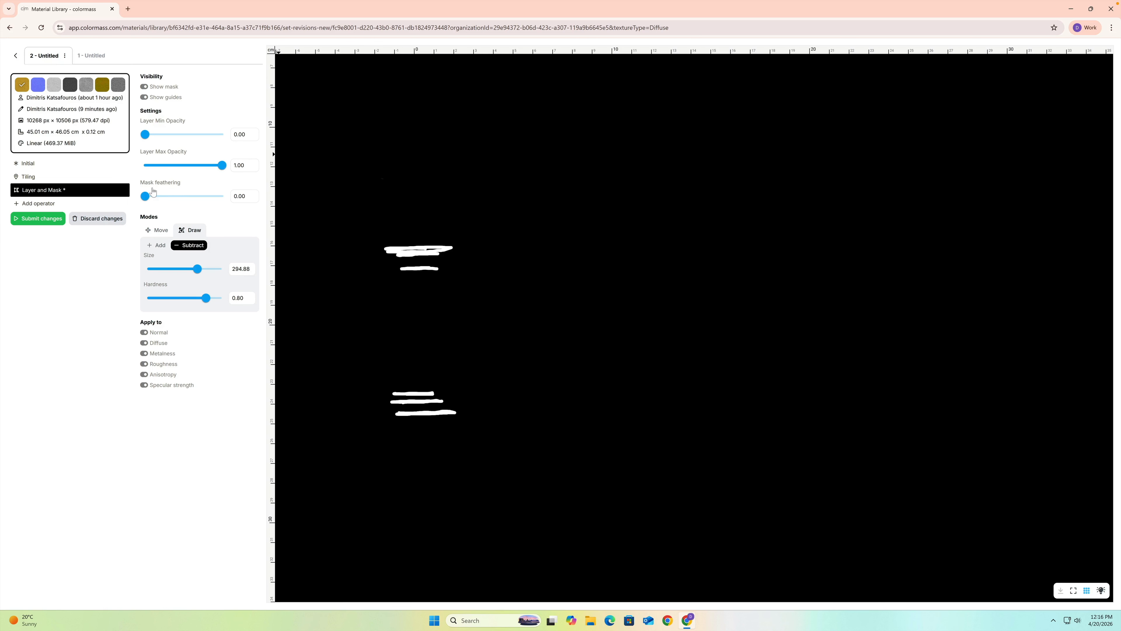
Set the mask feathering to 26.73 and hide the mask
{"action": "left_click_drag", "start_coordinate": [145, 197], "coordinate": [164, 197]}
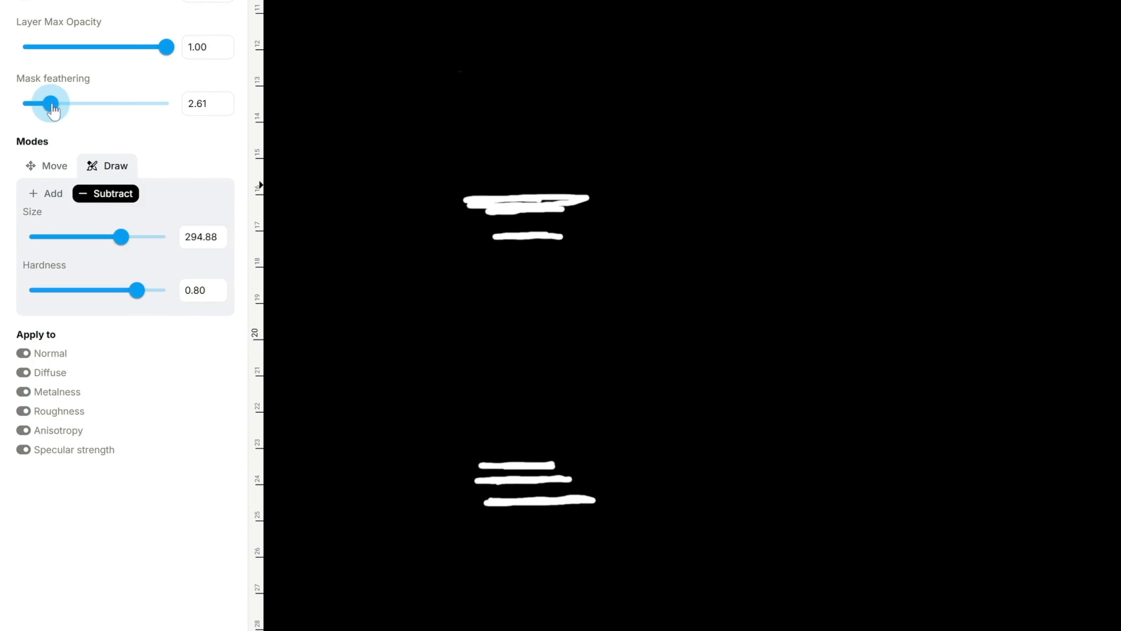
{"action": "left_click_drag", "start_coordinate": [63, 109], "coordinate": [73, 111]}
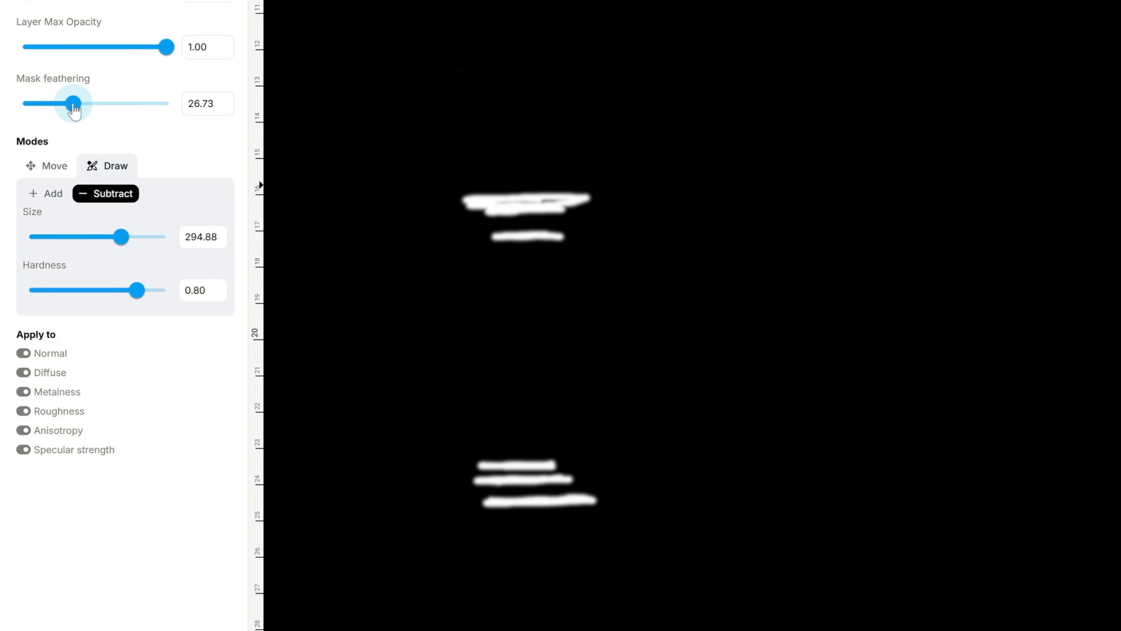
{"action": "left_click", "coordinate": [144, 87]}
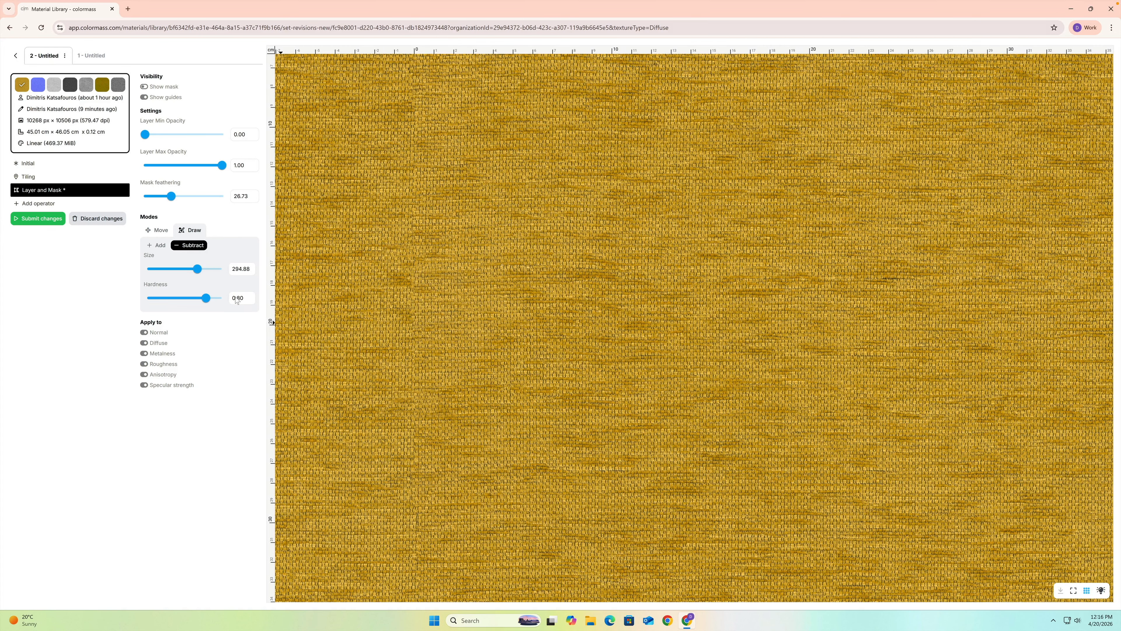
Add a Rotate operator after Tiling on the chevron fabric's Horizontal revision and set its angle to 90°
{"action": "mouse_move", "coordinate": [107, 193]}
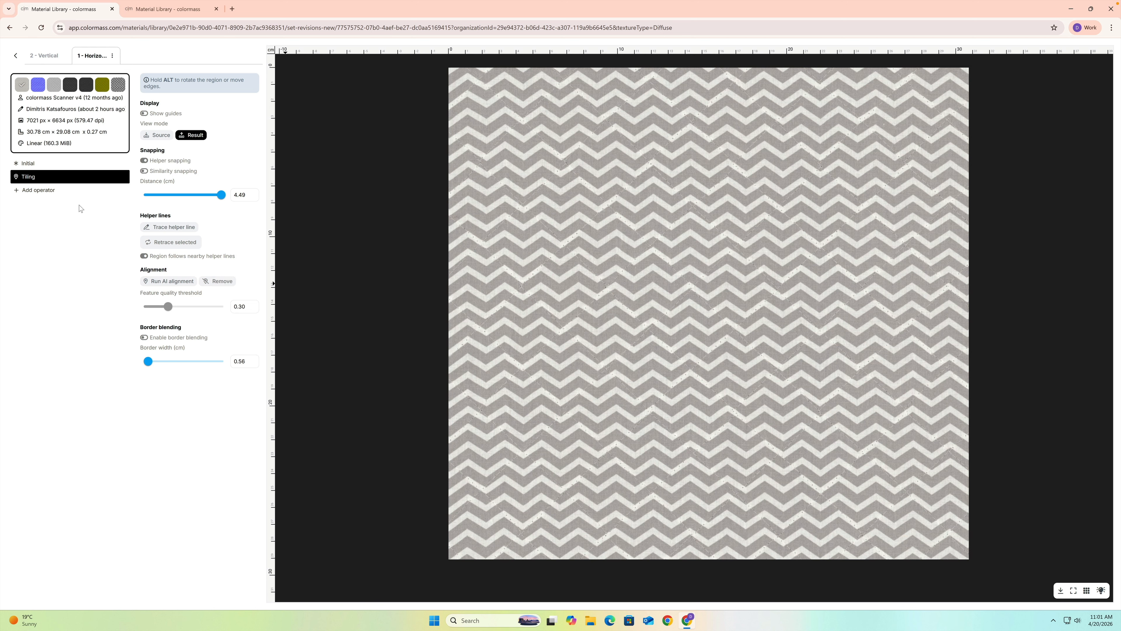
{"action": "left_click", "coordinate": [50, 190]}
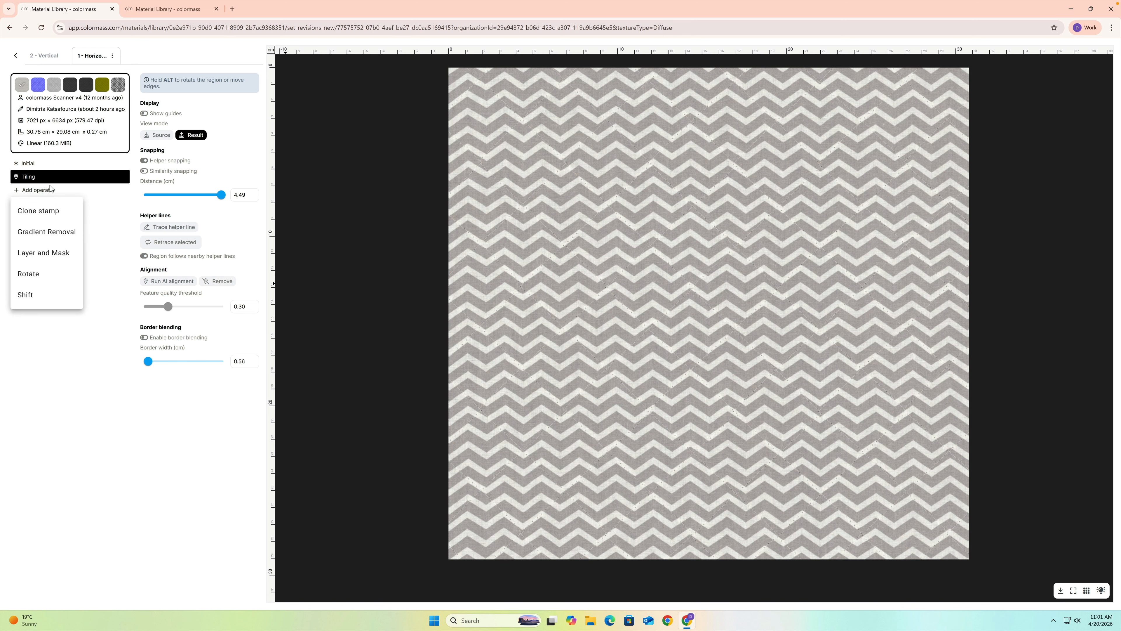
{"action": "left_click", "coordinate": [45, 273]}
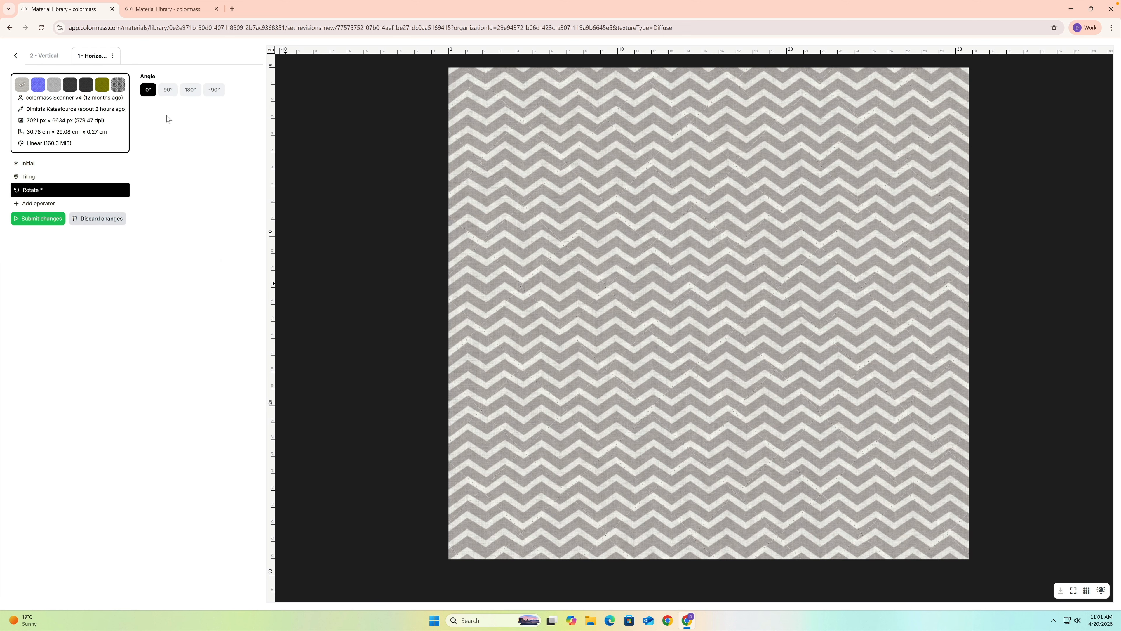
{"action": "left_click", "coordinate": [168, 90]}
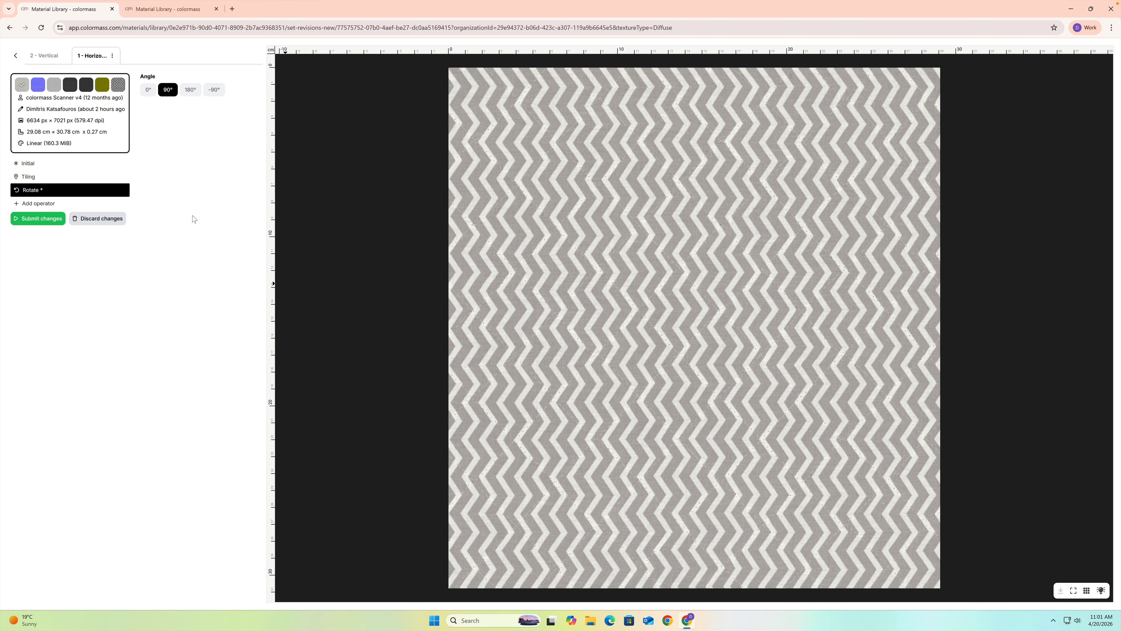
View the chevron fabric's Vertical revision, discarding the unsaved rotation, and return to the Quilted Chevron material details
{"action": "left_click", "coordinate": [43, 56]}
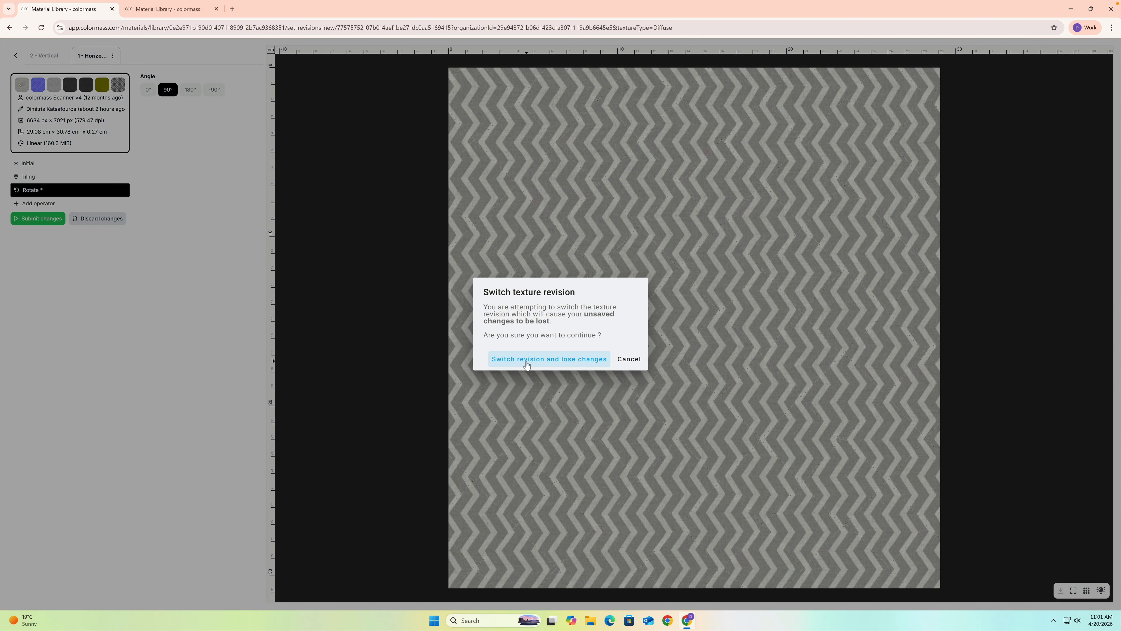
{"action": "left_click", "coordinate": [528, 359]}
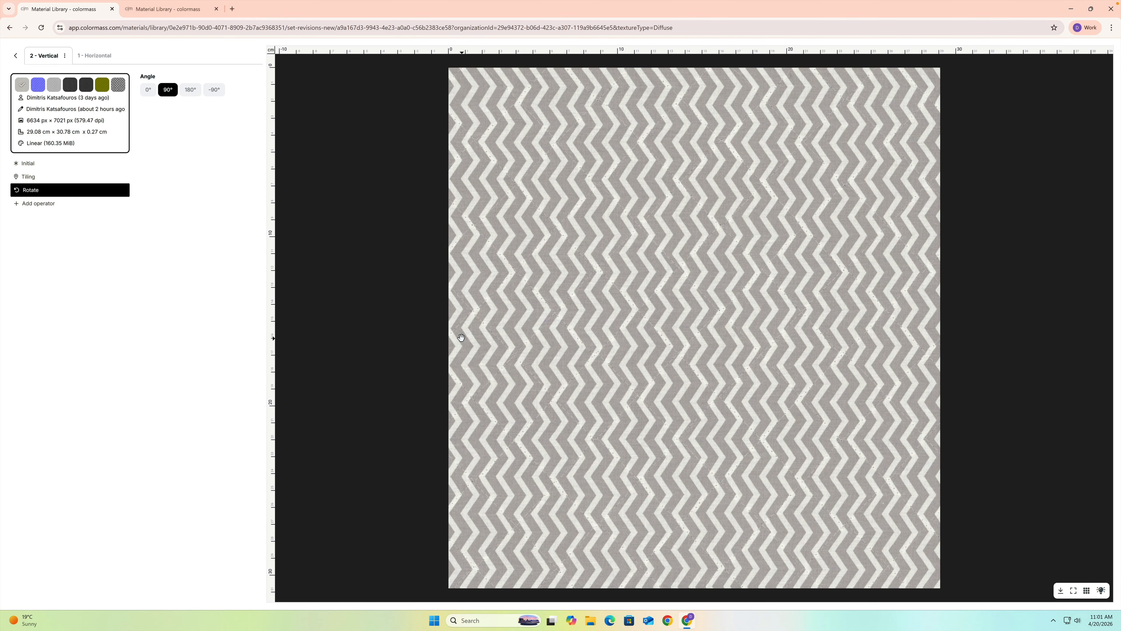
{"action": "left_click", "coordinate": [86, 56]}
{"action": "left_click", "coordinate": [17, 56]}
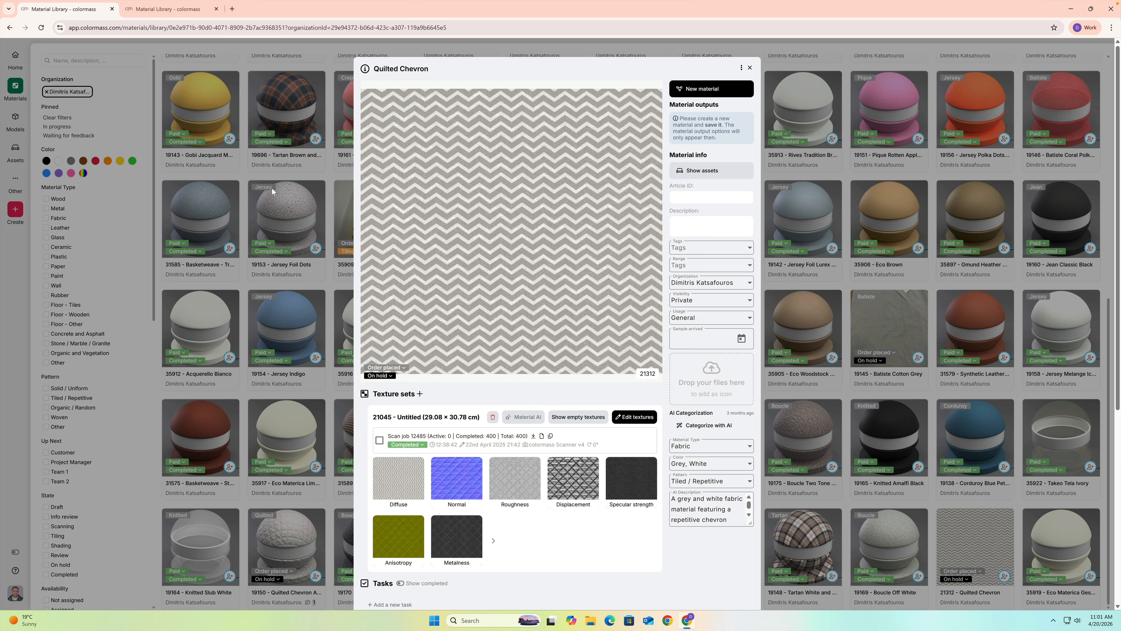
Start a new material from the chevron textures and preview it up close on the round pouf in split view
{"action": "left_click", "coordinate": [691, 89]}
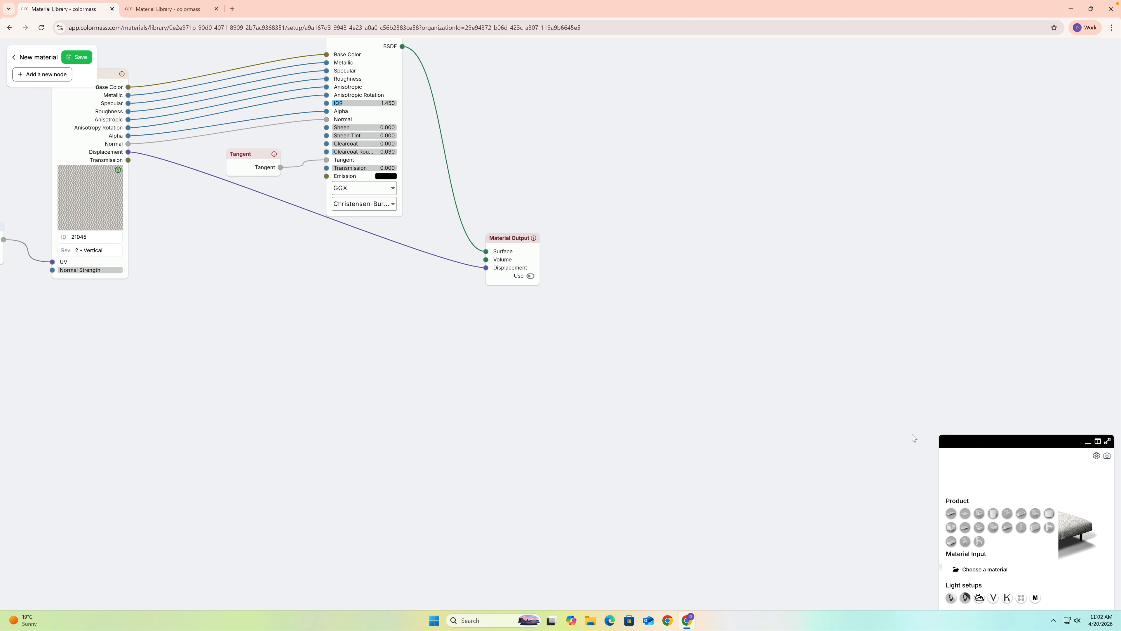
{"action": "left_click", "coordinate": [1098, 442]}
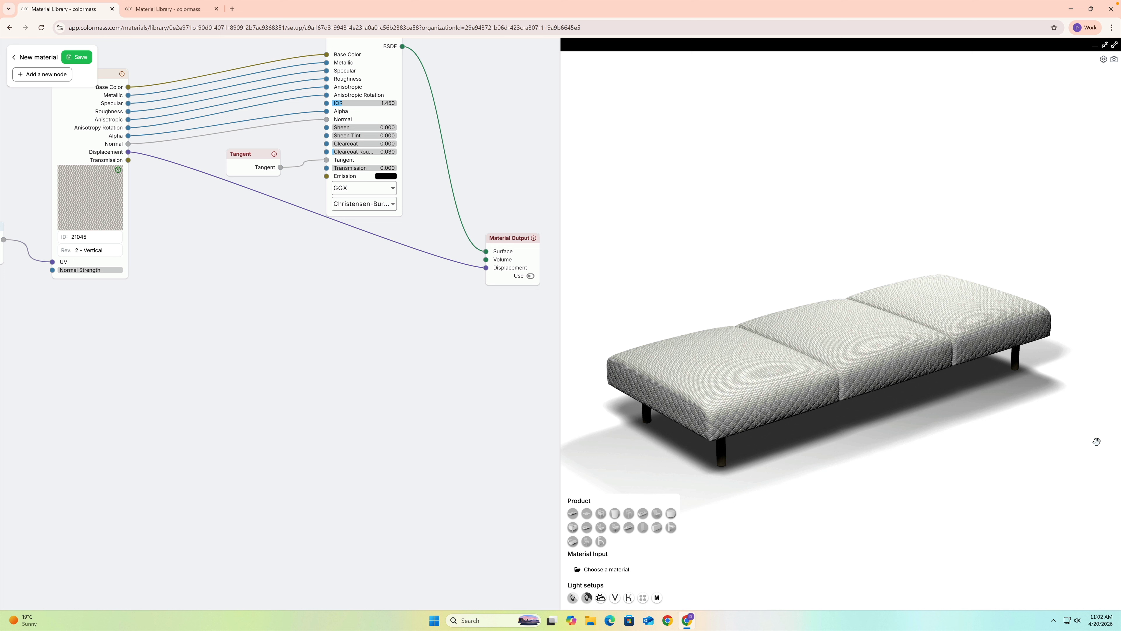
{"action": "left_click", "coordinate": [671, 513]}
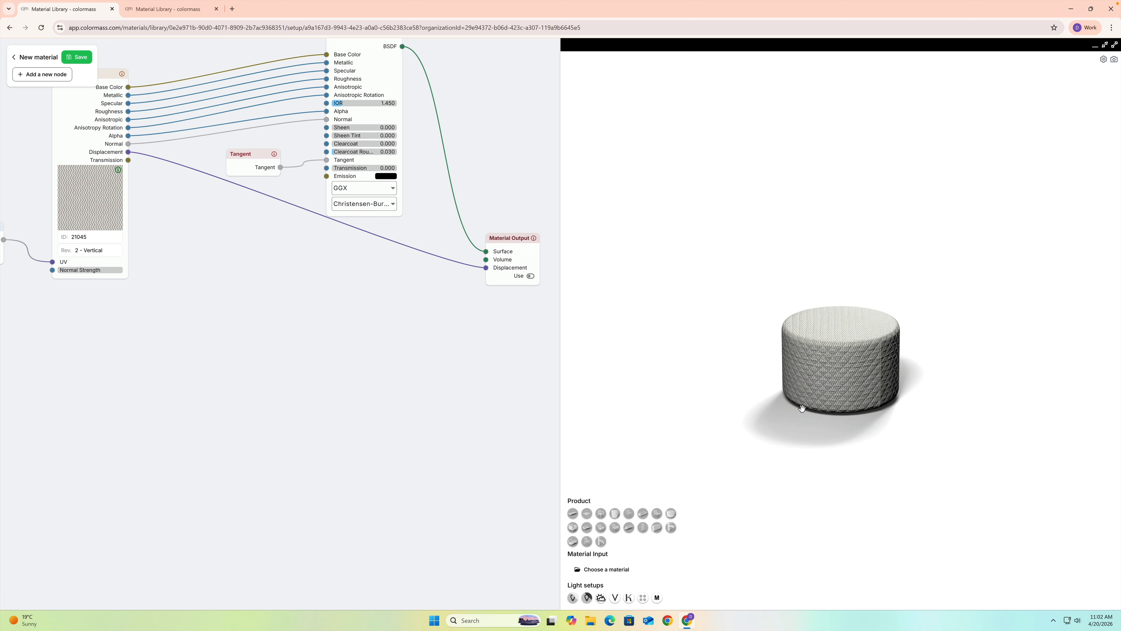
{"action": "scroll", "coordinate": [795, 360], "scroll_direction": "up", "scroll_amount": 5}
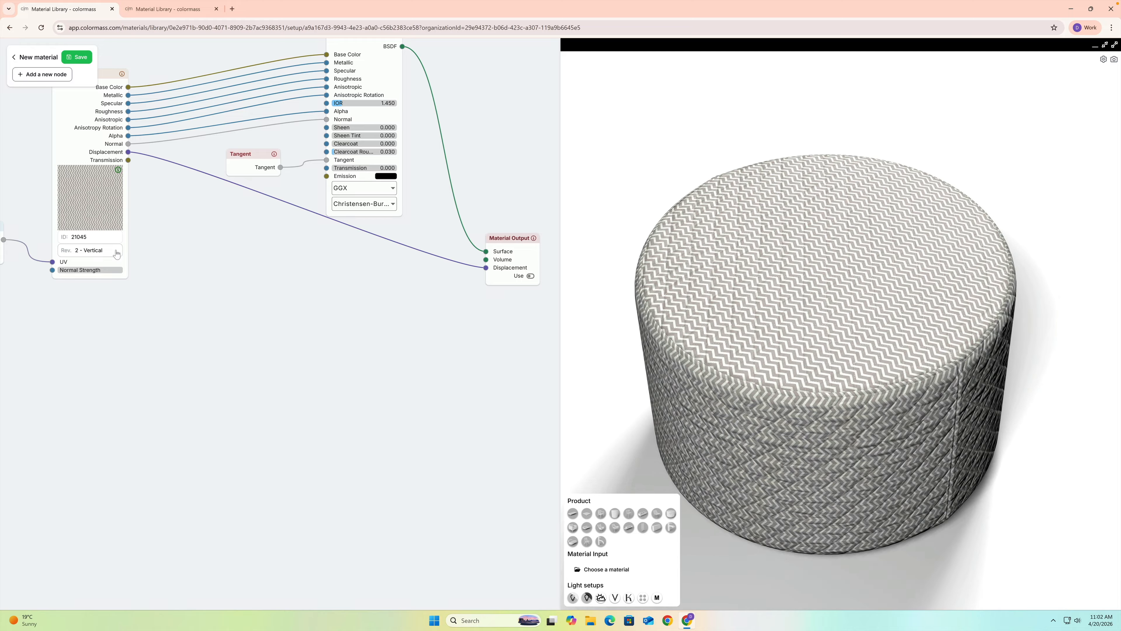
Compare the Texture Set's 1 - Horizontal and 2 - Vertical revisions on the pouf and leave the new material unsaved
{"action": "left_click_drag", "start_coordinate": [208, 257], "coordinate": [363, 310]}
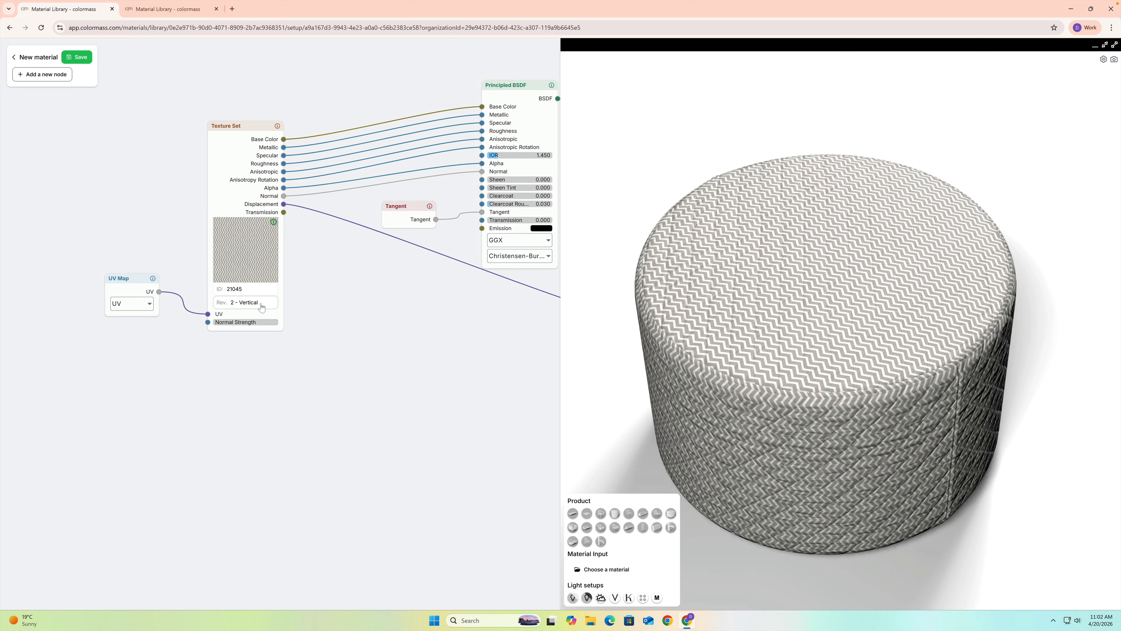
{"action": "left_click", "coordinate": [267, 305]}
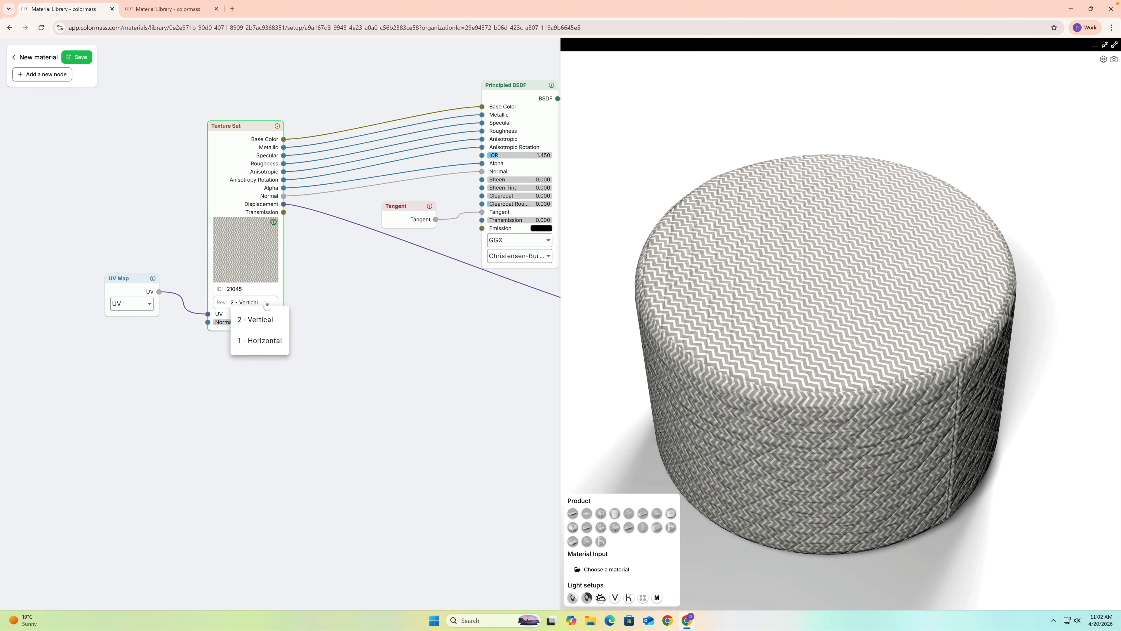
{"action": "left_click", "coordinate": [269, 341]}
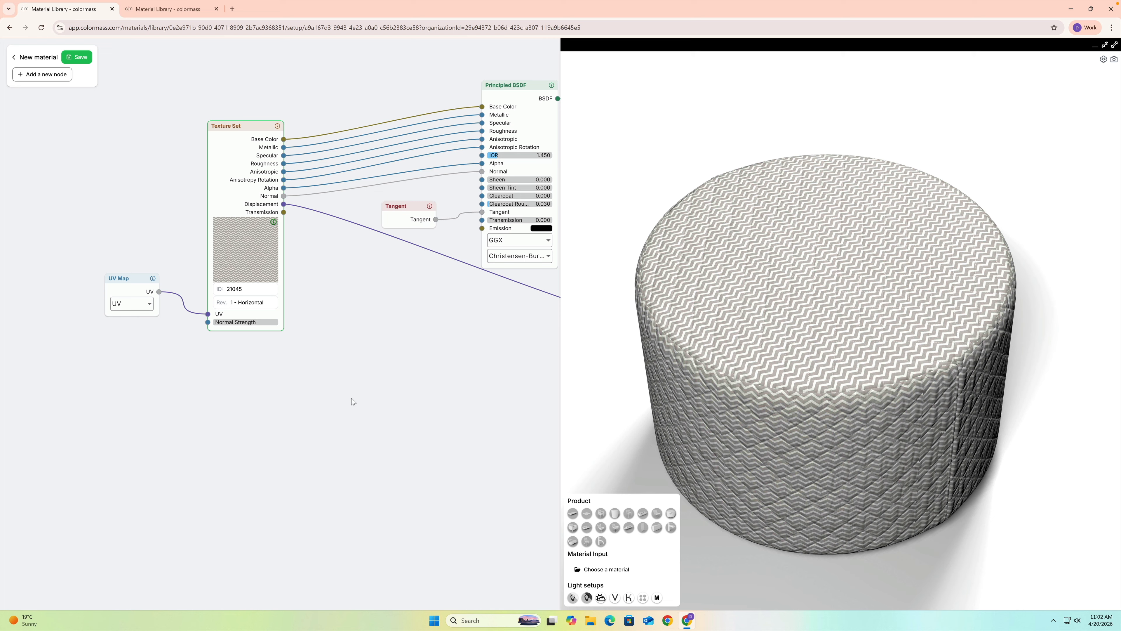
{"action": "left_click", "coordinate": [241, 305]}
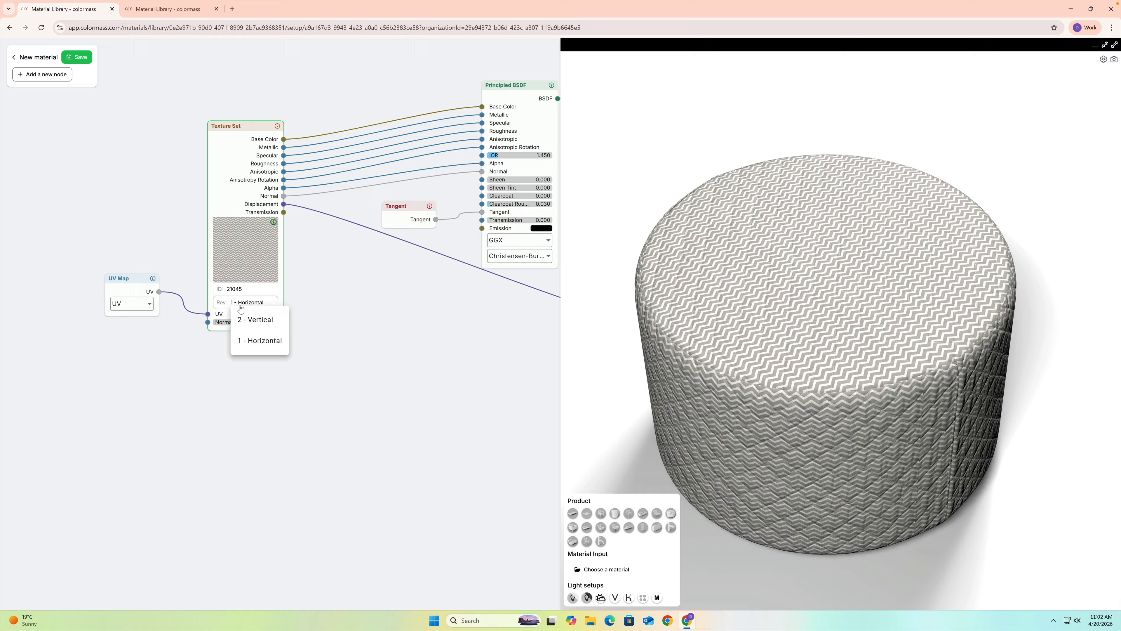
{"action": "left_click", "coordinate": [256, 319]}
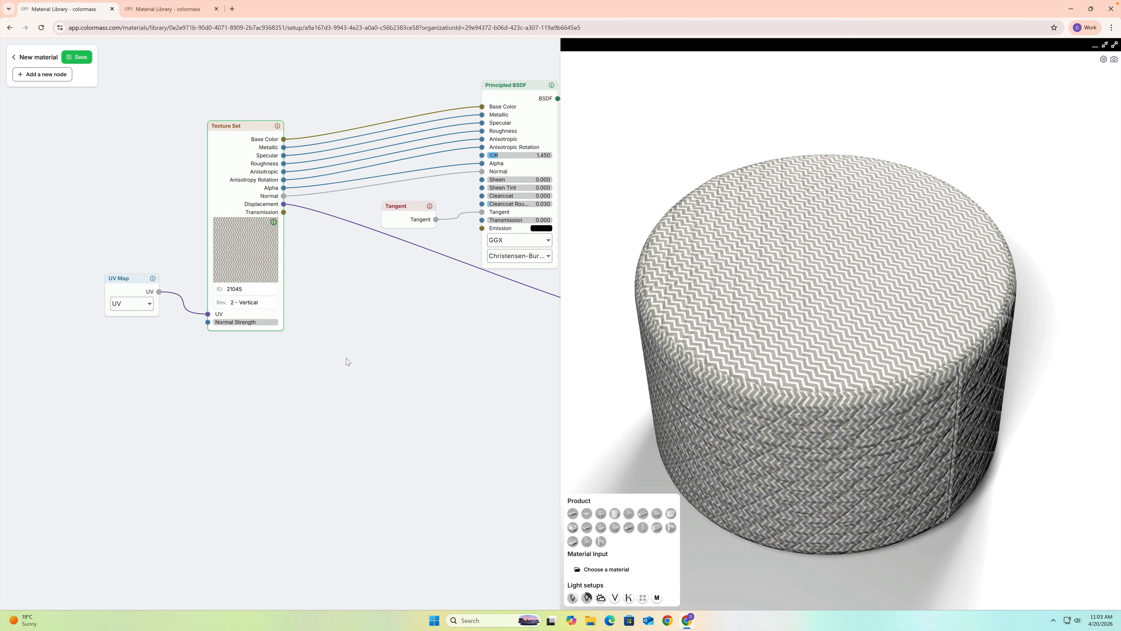
{"action": "left_click", "coordinate": [14, 60]}
{"action": "left_click", "coordinate": [594, 348]}
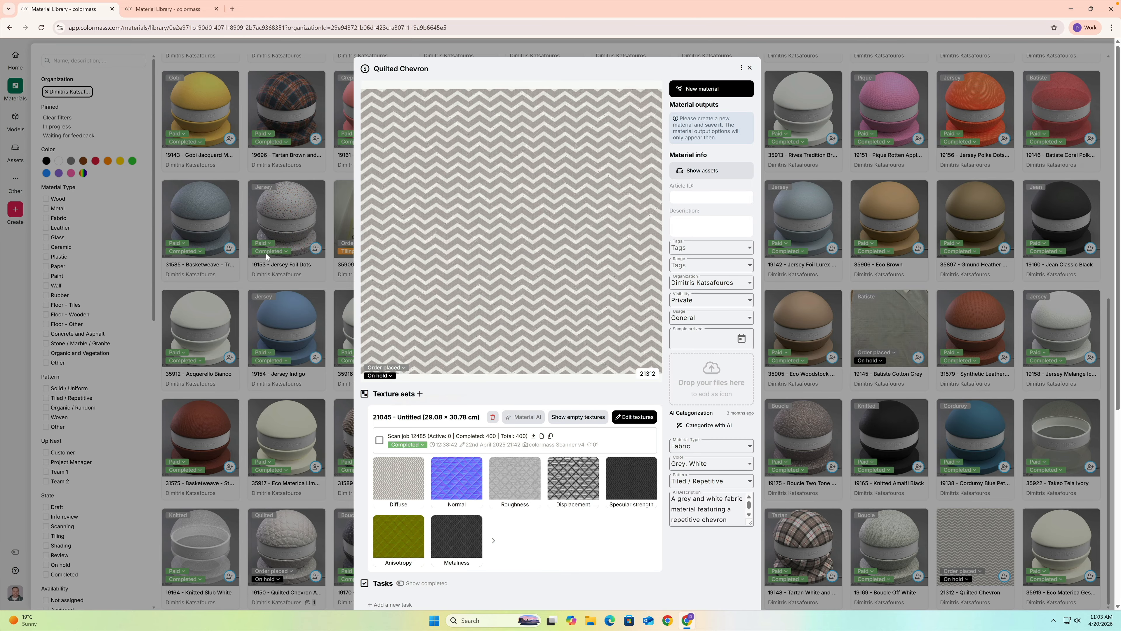
Switch to the brown star-patterned tile texture and add a Shift operator after its Tiling
{"action": "left_click", "coordinate": [177, 14]}
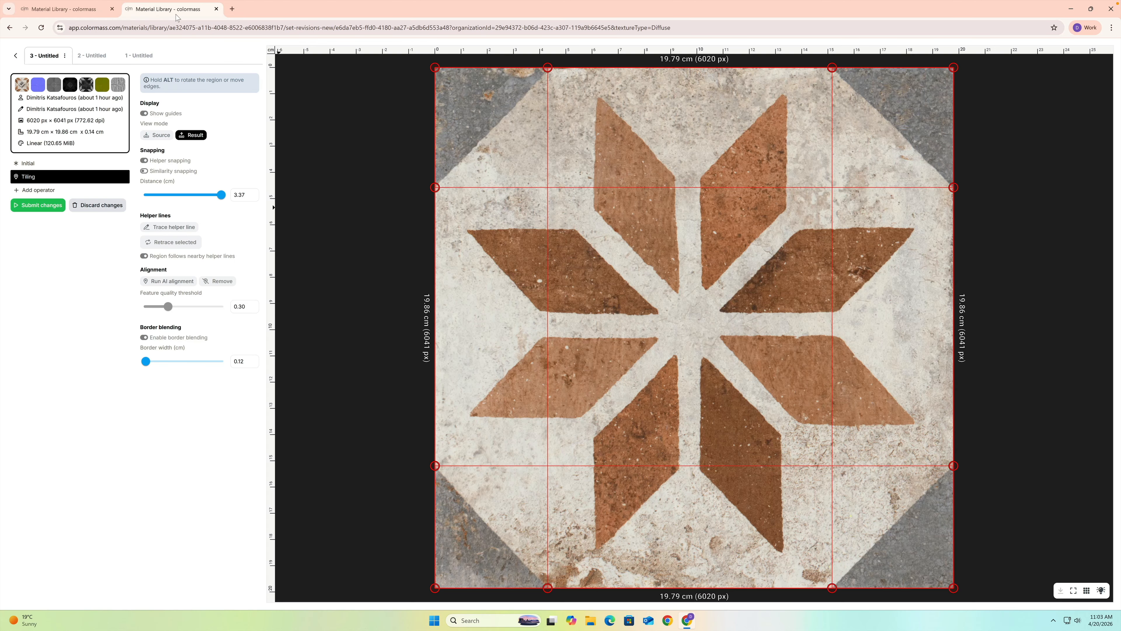
{"action": "left_click", "coordinate": [54, 191]}
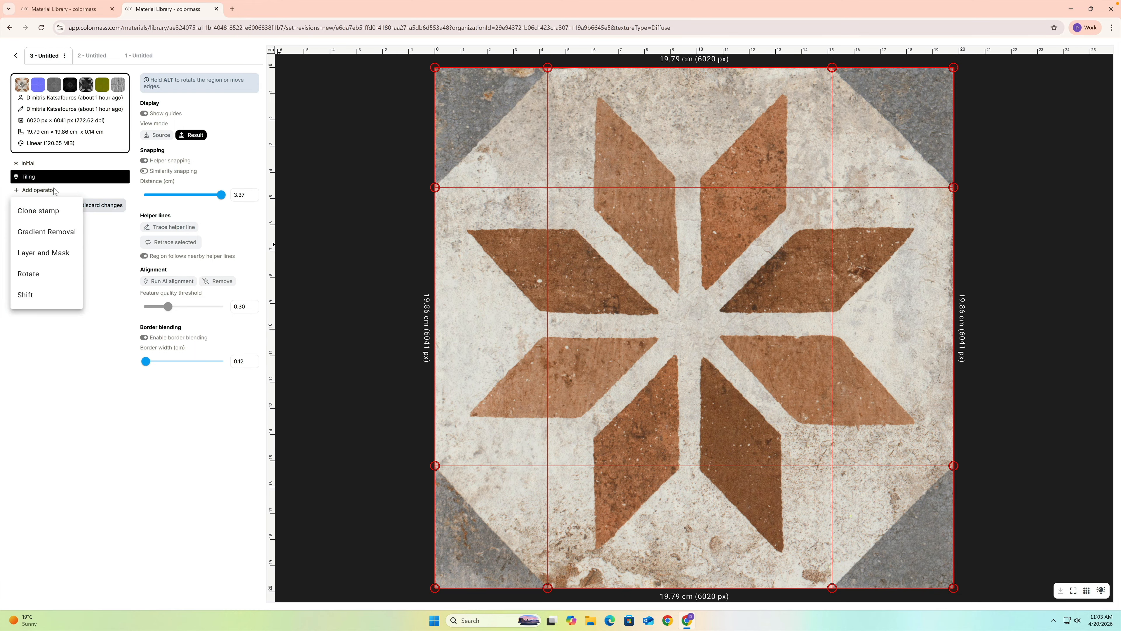
{"action": "left_click", "coordinate": [35, 296]}
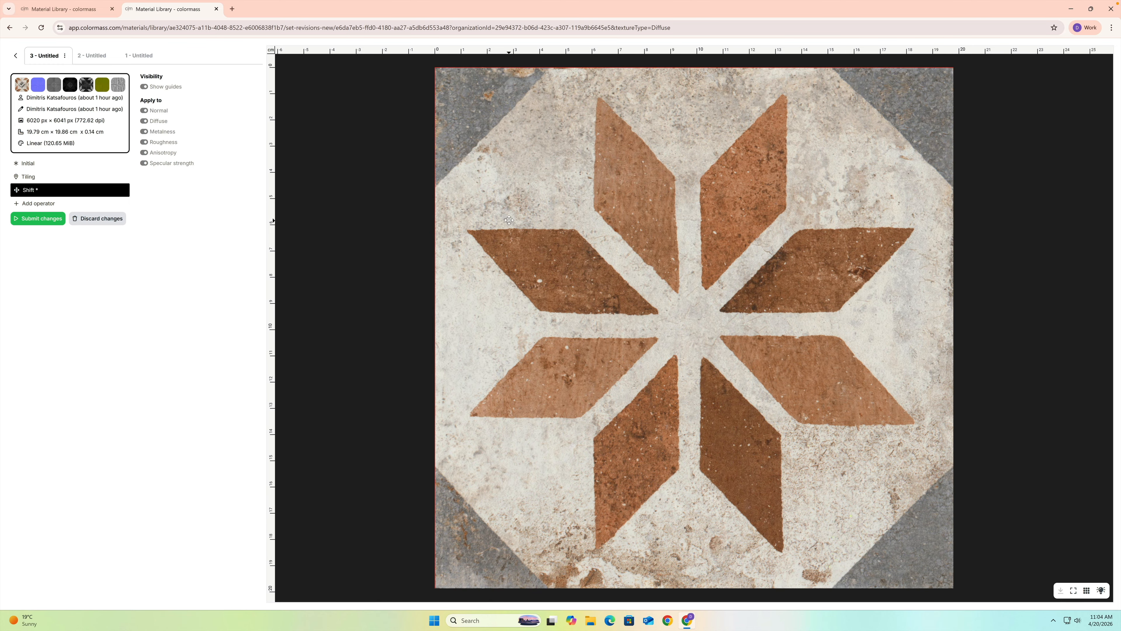
Shift the star tile about 10 cm in both directions so its grey corners meet as a diamond in the centre
{"action": "left_click_drag", "start_coordinate": [501, 231], "coordinate": [560, 292]}
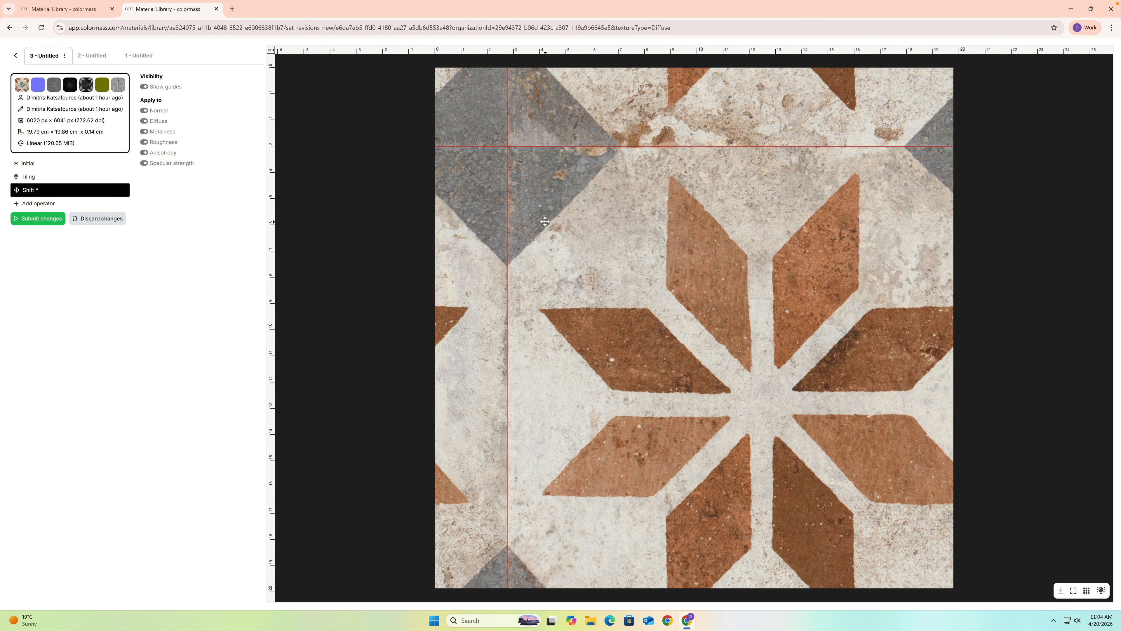
{"action": "left_click_drag", "start_coordinate": [548, 223], "coordinate": [735, 406]}
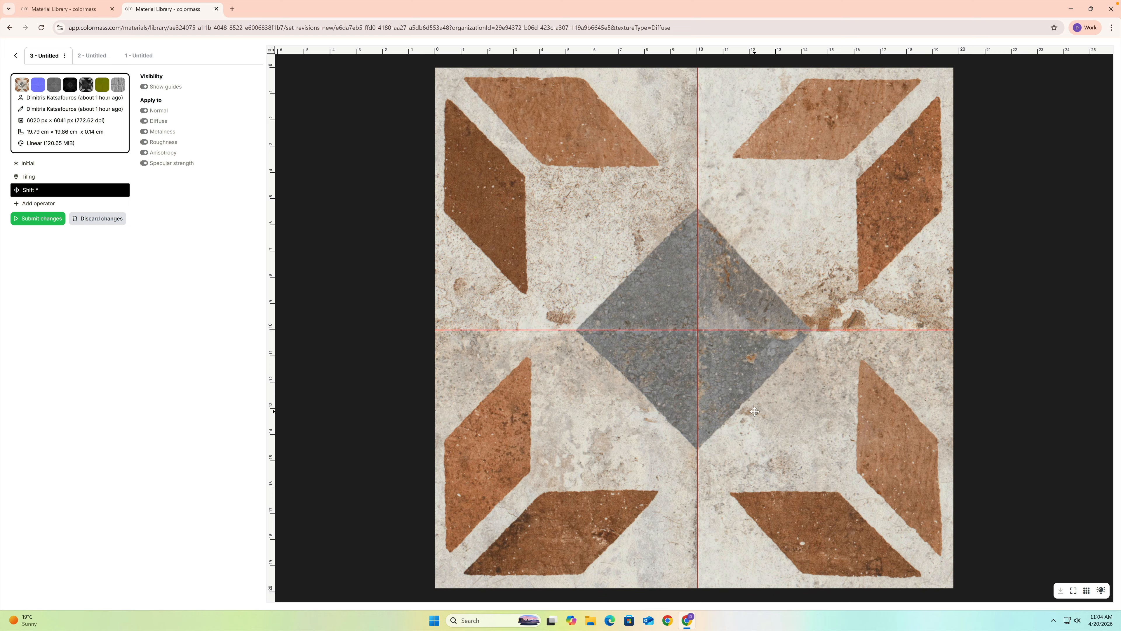
{"action": "mouse_move", "coordinate": [754, 411]}
{"action": "left_mouse_down"}
{"action": "mouse_move", "coordinate": [608, 232]}
{"action": "mouse_move", "coordinate": [481, 165]}
{"action": "mouse_move", "coordinate": [489, 149]}
{"action": "mouse_move", "coordinate": [667, 319]}
{"action": "mouse_move", "coordinate": [734, 407]}
{"action": "mouse_move", "coordinate": [771, 402]}
{"action": "mouse_move", "coordinate": [761, 402]}
{"action": "left_mouse_up"}
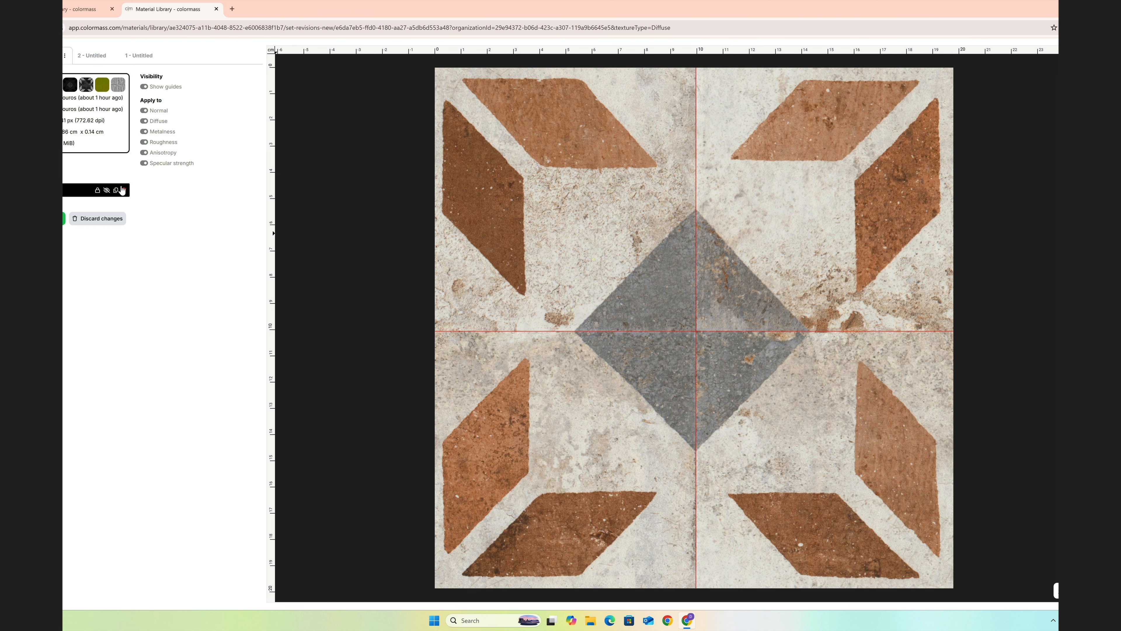
Remove the Shift operator from the star tile texture
{"action": "left_click", "coordinate": [125, 194]}
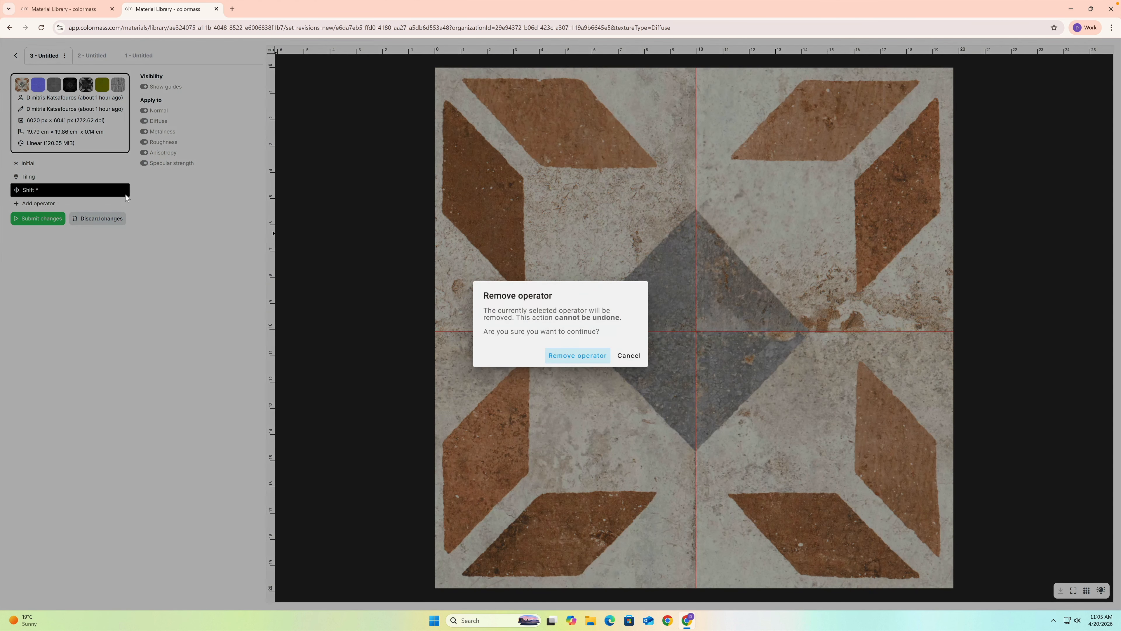
{"action": "left_click", "coordinate": [577, 355]}
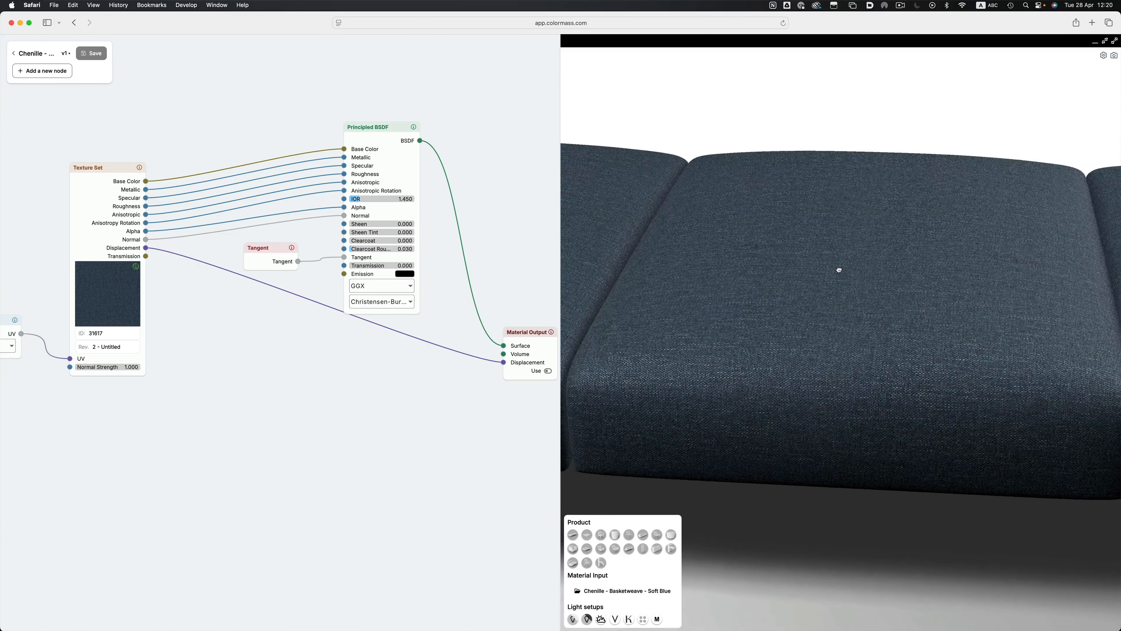
Examine the Chenille - Basketweave - Soft Blue fabric on the cushions from a different angle
{"action": "mouse_move", "coordinate": [840, 270]}
{"action": "left_mouse_down"}
{"action": "mouse_move", "coordinate": [831, 263]}
{"action": "mouse_move", "coordinate": [828, 320]}
{"action": "mouse_move", "coordinate": [812, 281]}
{"action": "mouse_move", "coordinate": [784, 278]}
{"action": "mouse_move", "coordinate": [826, 291]}
{"action": "mouse_move", "coordinate": [803, 253]}
{"action": "mouse_move", "coordinate": [824, 274]}
{"action": "left_mouse_up"}
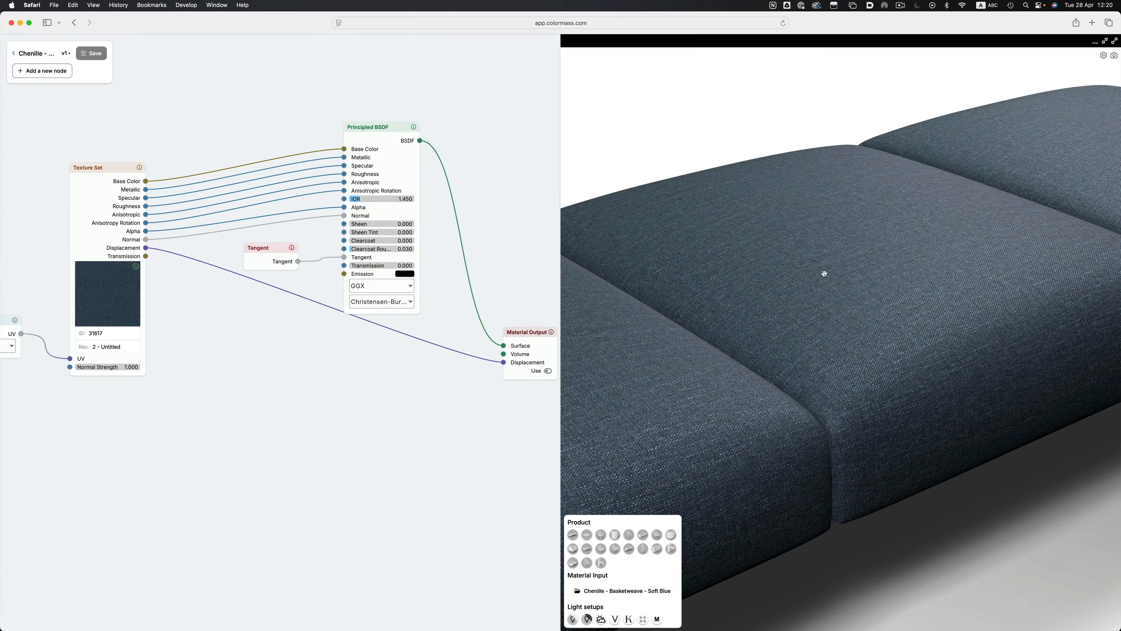